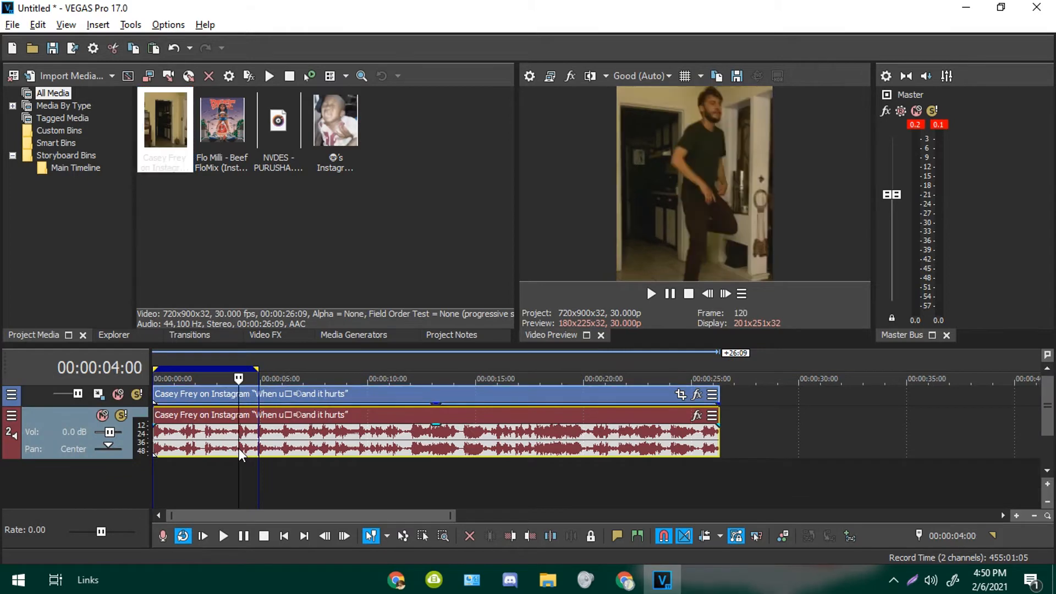
Replace the dance clip's audio with the Flo Milli - Beef FloMix instrumental, keeping only its audio directly beneath the video
{"action": "left_click", "coordinate": [244, 447]}
{"action": "key", "text": "Delete"}
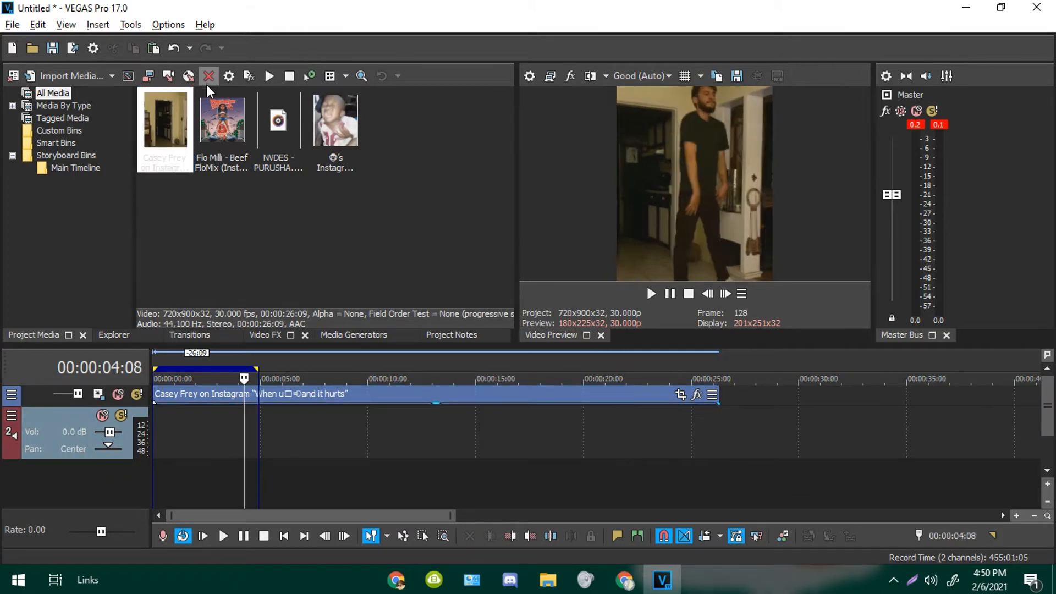
{"action": "left_click_drag", "start_coordinate": [233, 166], "coordinate": [224, 490]}
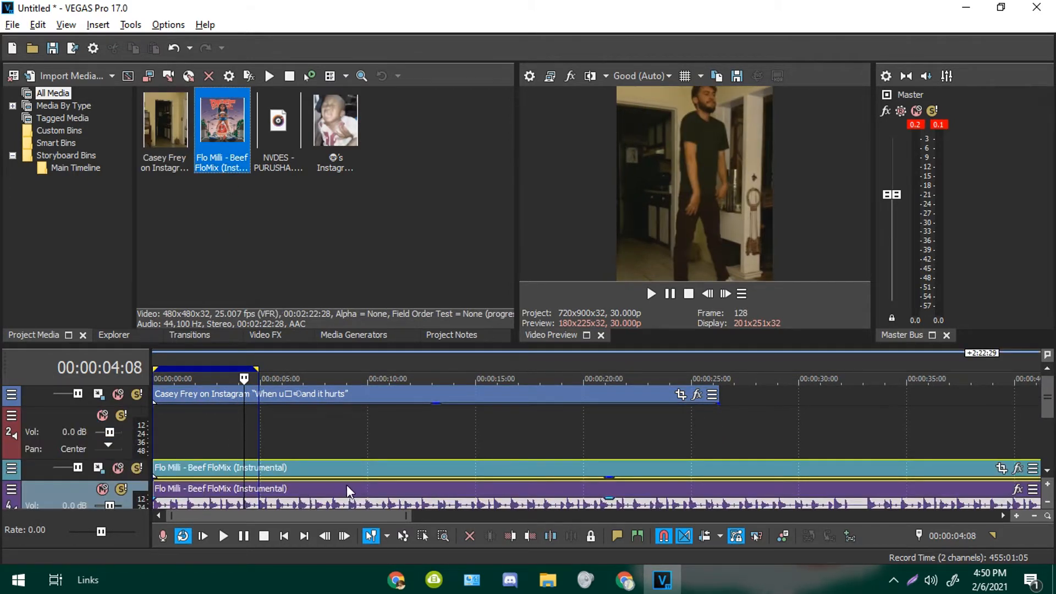
{"action": "left_click", "coordinate": [375, 468]}
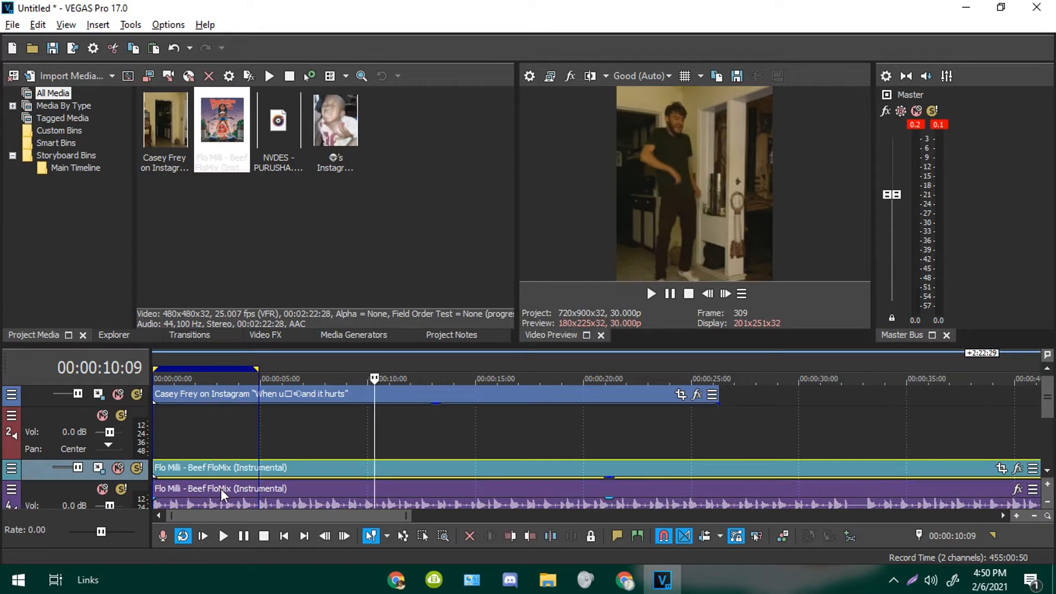
{"action": "key", "text": "Delete"}
{"action": "left_click_drag", "start_coordinate": [32, 492], "coordinate": [55, 416]}
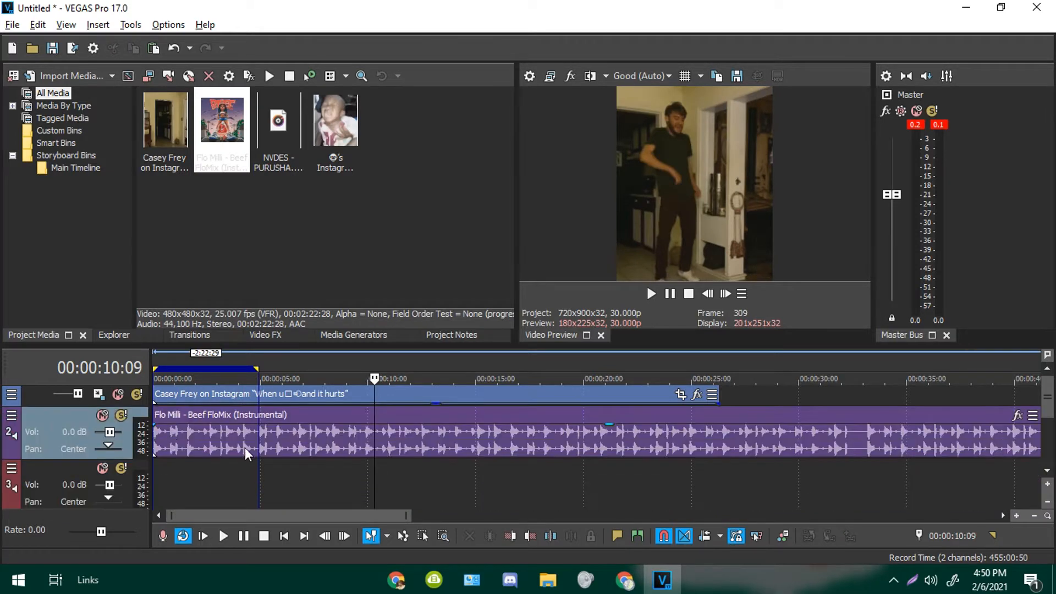
Split the instrumental at the end of the loop region, at 00:00:04:28, and delete the remainder
{"action": "left_click", "coordinate": [163, 437]}
{"action": "scroll", "coordinate": [164, 438], "scroll_direction": "up", "scroll_amount": 3}
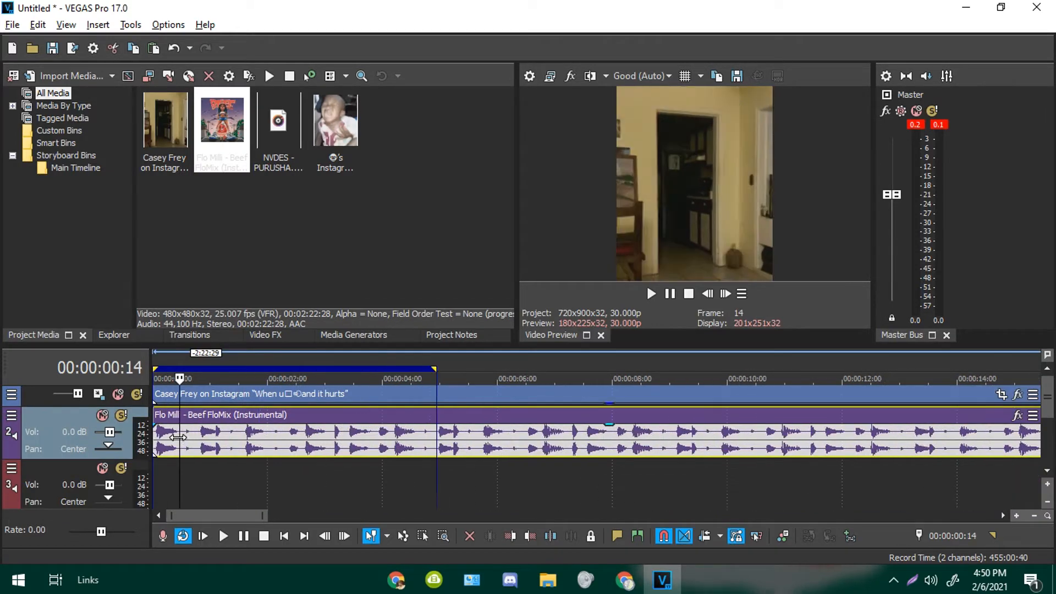
{"action": "left_click", "coordinate": [437, 436]}
{"action": "key", "text": "s"}
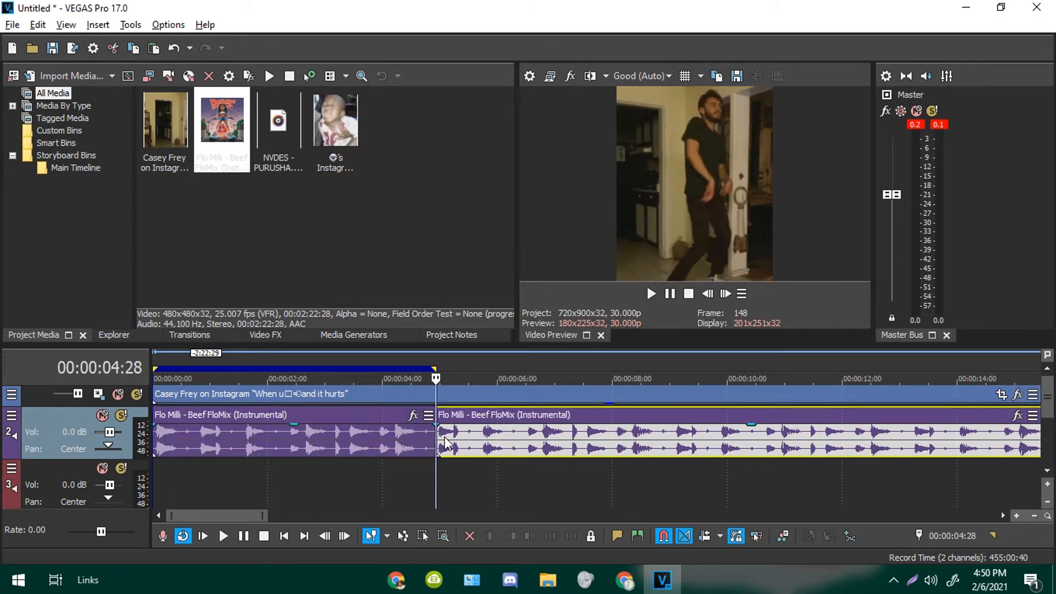
{"action": "key", "text": "Delete"}
Cut the short lead-in off the instrumental so its first beat falls exactly at the timeline start
{"action": "left_click", "coordinate": [159, 448]}
{"action": "scroll", "coordinate": [162, 446], "scroll_direction": "up", "scroll_amount": 3}
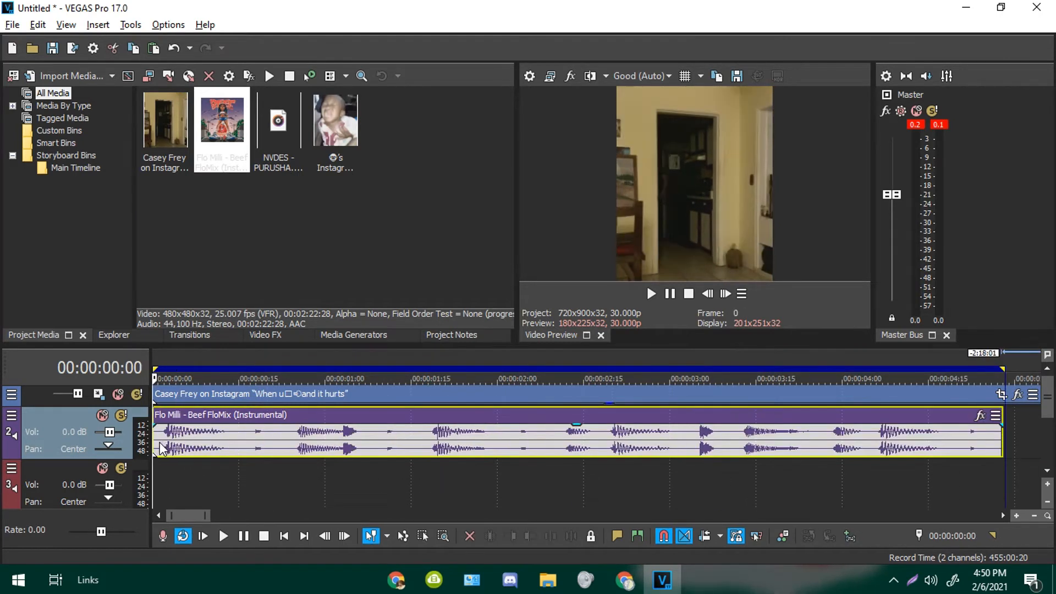
{"action": "left_click_drag", "start_coordinate": [170, 443], "coordinate": [160, 446]}
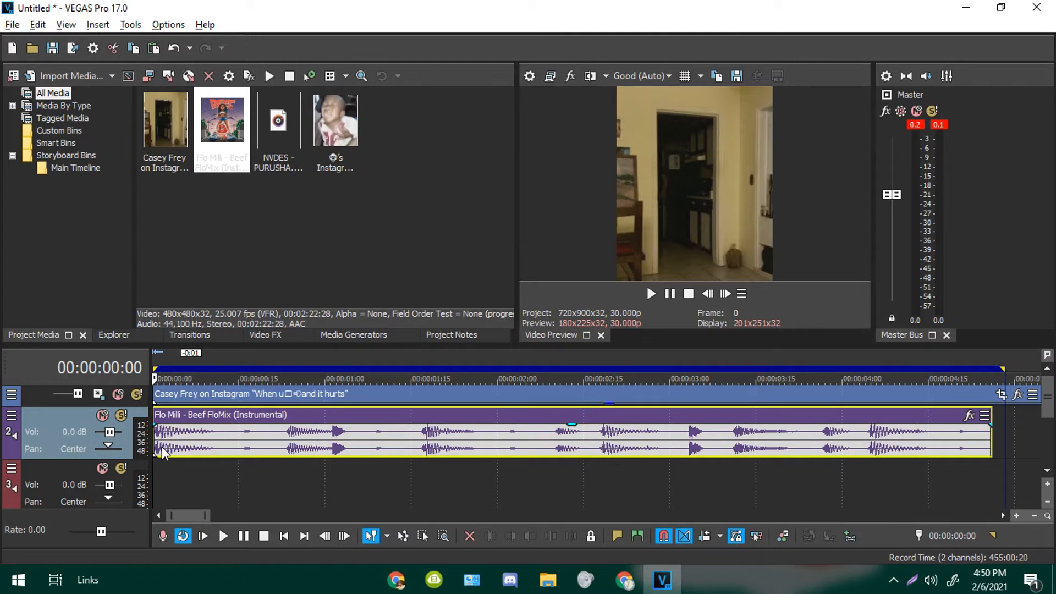
Place seven timeline markers on the instrumental's main beats, from 00:00:00:24 to 00:00:04:05
{"action": "left_click", "coordinate": [290, 437]}
{"action": "key", "text": "m"}
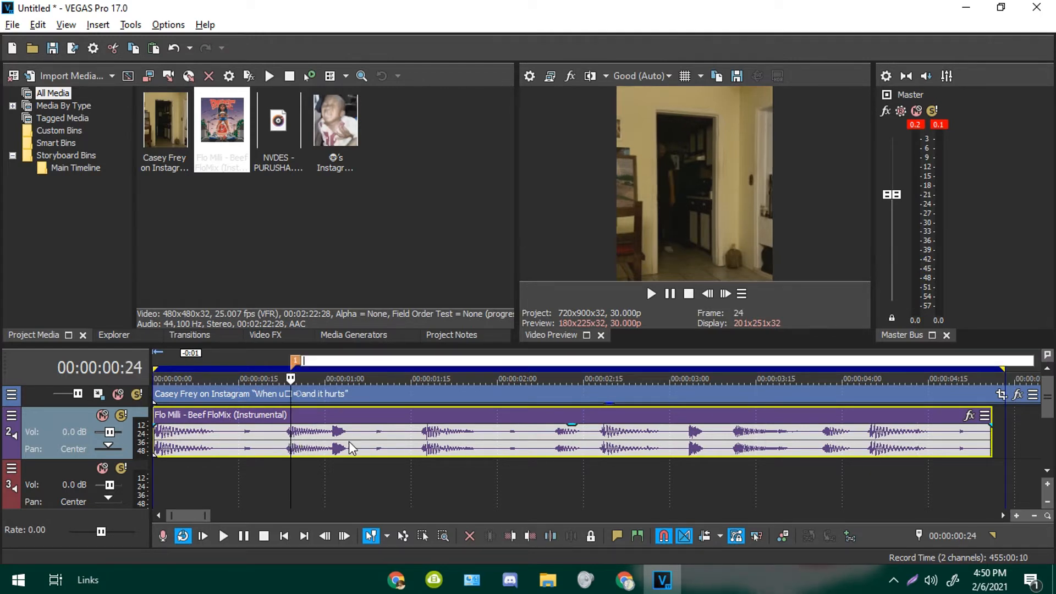
{"action": "key", "text": "Return"}
{"action": "left_click", "coordinate": [420, 433]}
{"action": "key", "text": "m"}
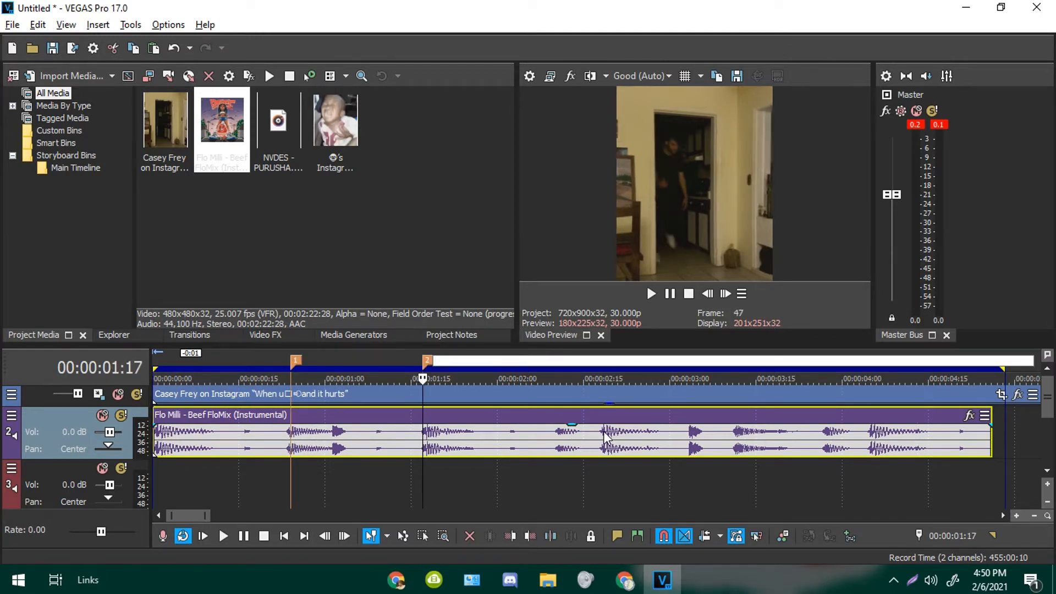
{"action": "key", "text": "Return"}
{"action": "left_click", "coordinate": [601, 432]}
{"action": "key", "text": "m"}
{"action": "key", "text": "Return"}
{"action": "left_click", "coordinate": [689, 435]}
{"action": "key", "text": "m"}
{"action": "key", "text": "Return"}
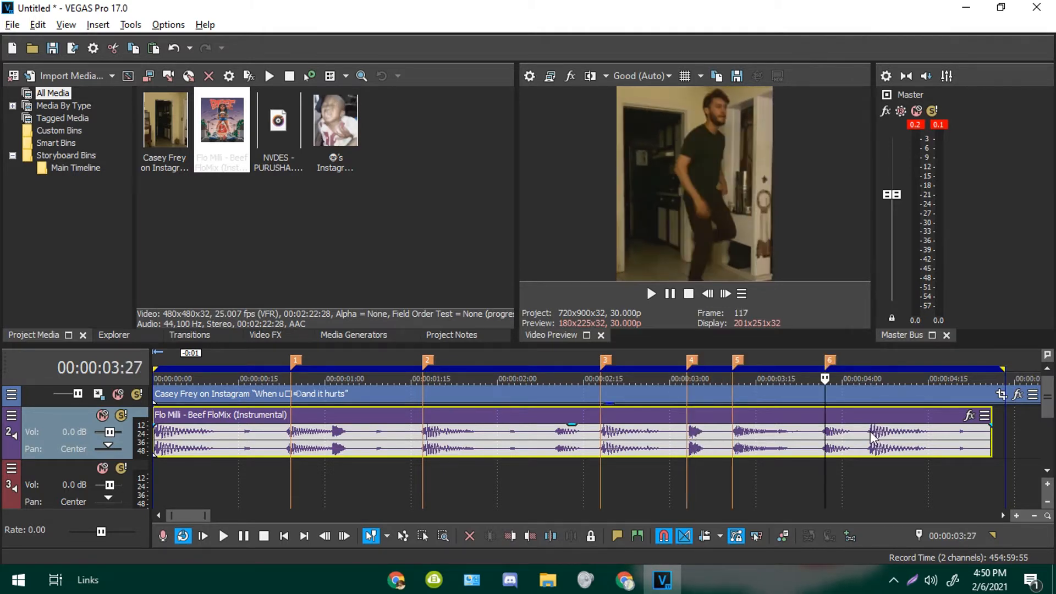
{"action": "left_click", "coordinate": [870, 431]}
{"action": "key", "text": "m"}
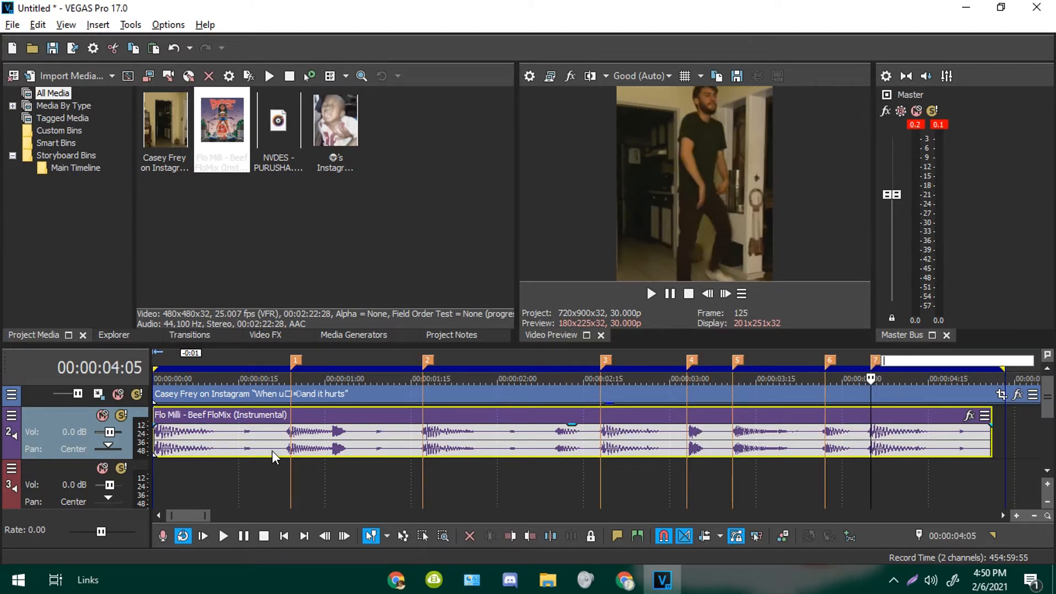
Cut the dance video into segments that fit the beat markers and end with the instrumental, matching the loop region to that end
{"action": "scroll", "coordinate": [312, 442], "scroll_direction": "down", "scroll_amount": 3}
{"action": "left_click_drag", "start_coordinate": [76, 405], "coordinate": [75, 427]}
{"action": "mouse_move", "coordinate": [222, 421]}
{"action": "left_mouse_down"}
{"action": "mouse_move", "coordinate": [594, 417]}
{"action": "mouse_move", "coordinate": [191, 417]}
{"action": "left_mouse_up"}
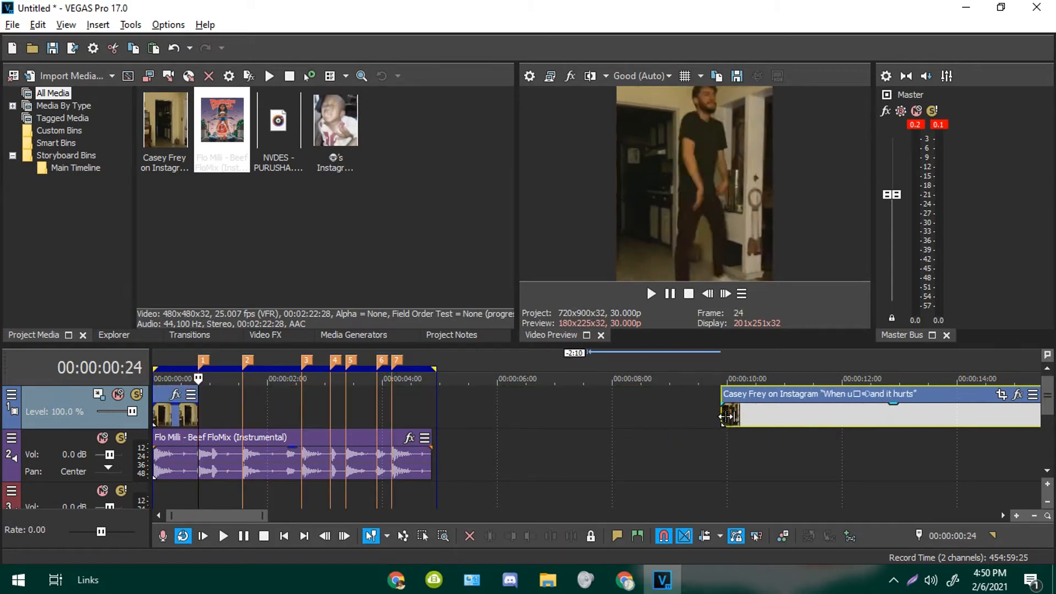
{"action": "left_click_drag", "start_coordinate": [726, 417], "coordinate": [141, 403]}
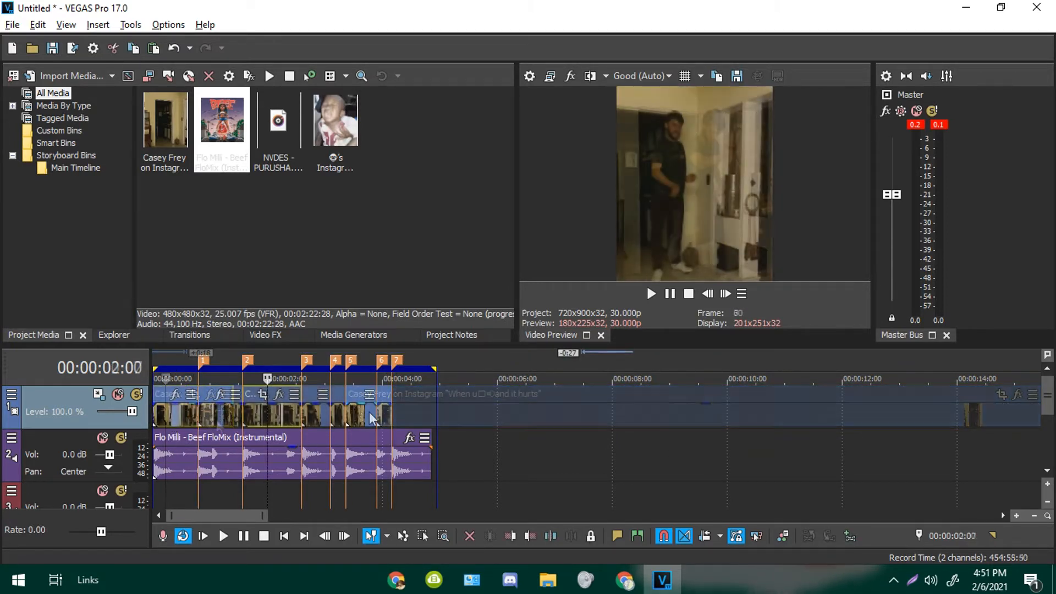
{"action": "left_click_drag", "start_coordinate": [368, 411], "coordinate": [432, 418]}
{"action": "left_click_drag", "start_coordinate": [434, 365], "coordinate": [431, 365]}
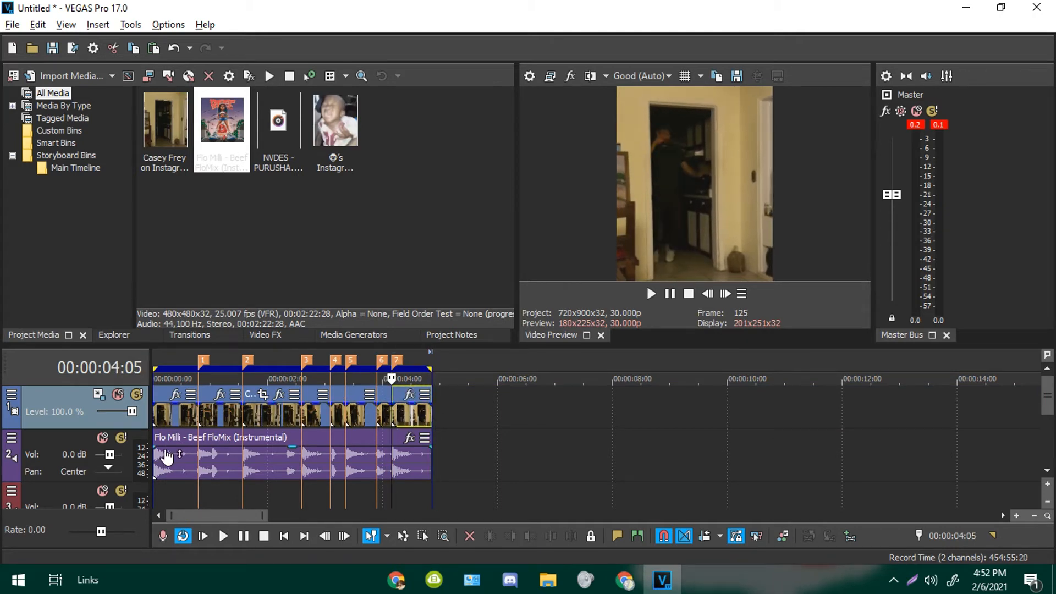
Play the sequence from the start to check the video cuts against the marked beats
{"action": "left_click", "coordinate": [157, 456]}
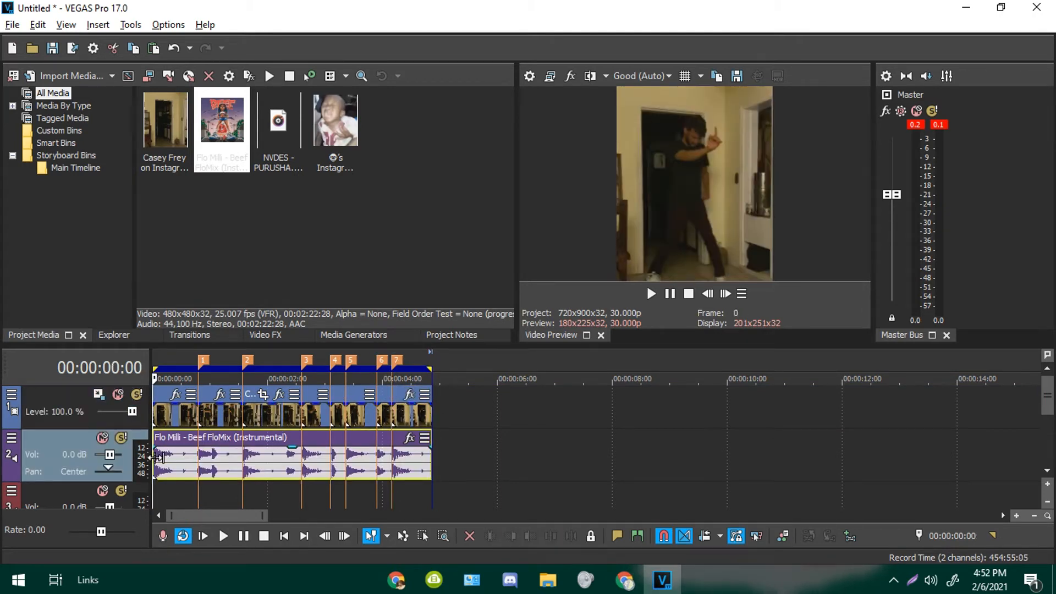
{"action": "left_click", "coordinate": [167, 417]}
{"action": "left_click", "coordinate": [209, 465]}
{"action": "left_click", "coordinate": [253, 465]}
{"action": "left_click", "coordinate": [305, 466]}
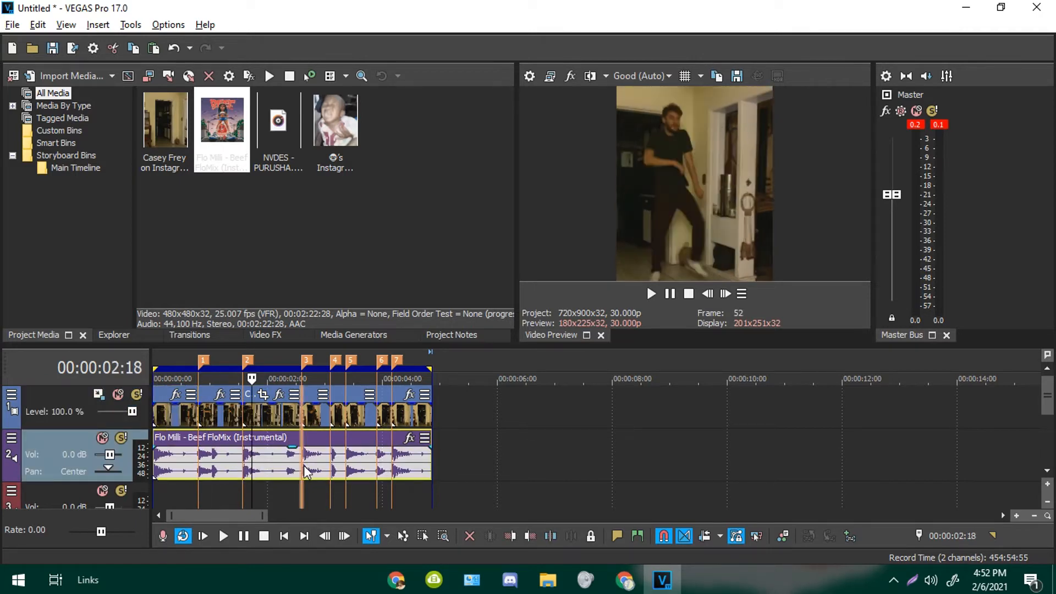
{"action": "left_click", "coordinate": [304, 471]}
{"action": "left_click", "coordinate": [154, 466]}
{"action": "key", "text": "space"}
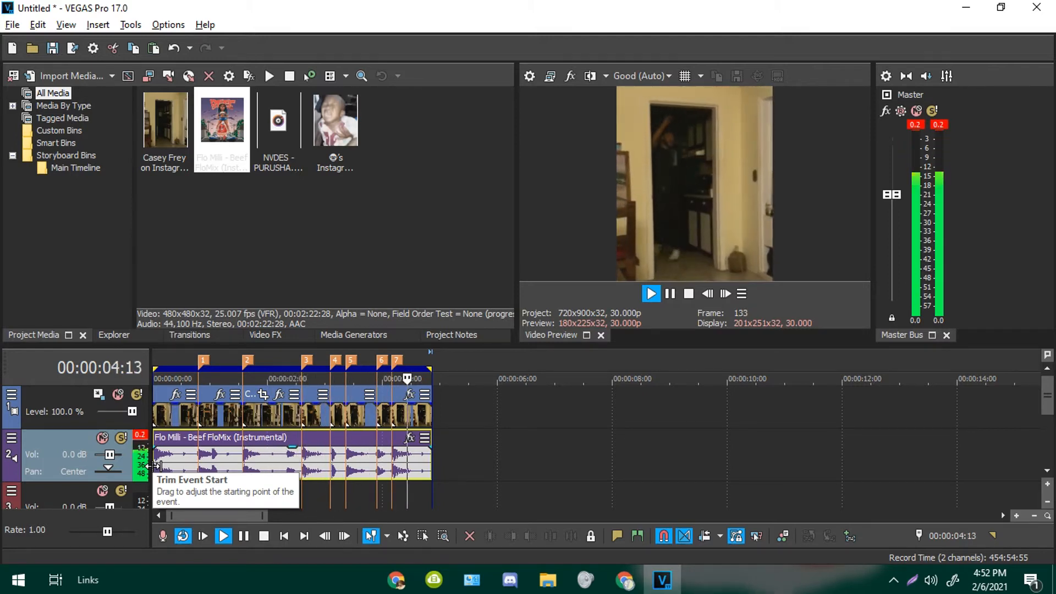
{"action": "key", "text": "space"}
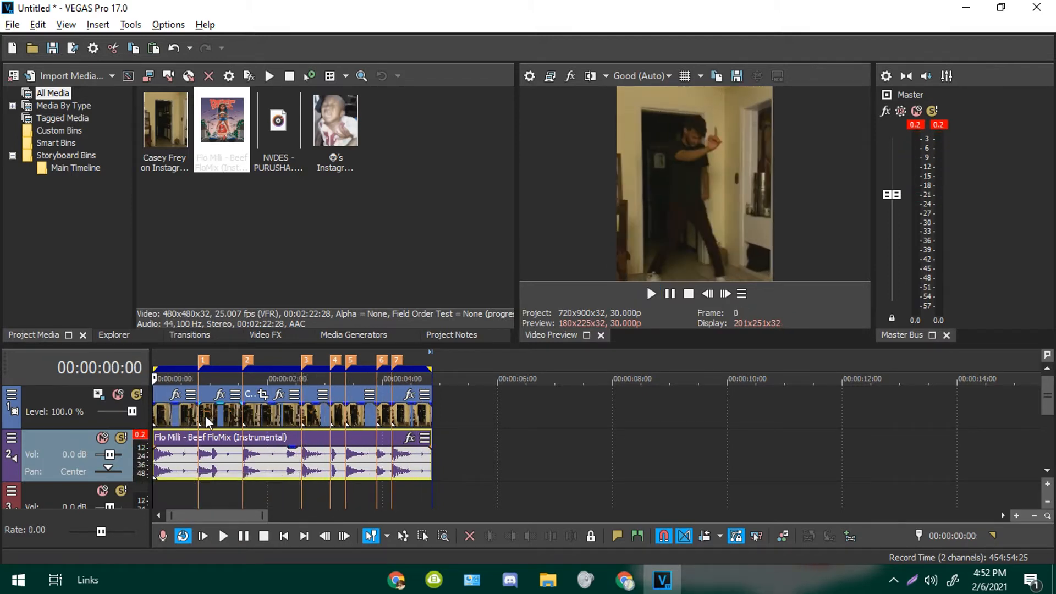
{"action": "key", "text": "space"}
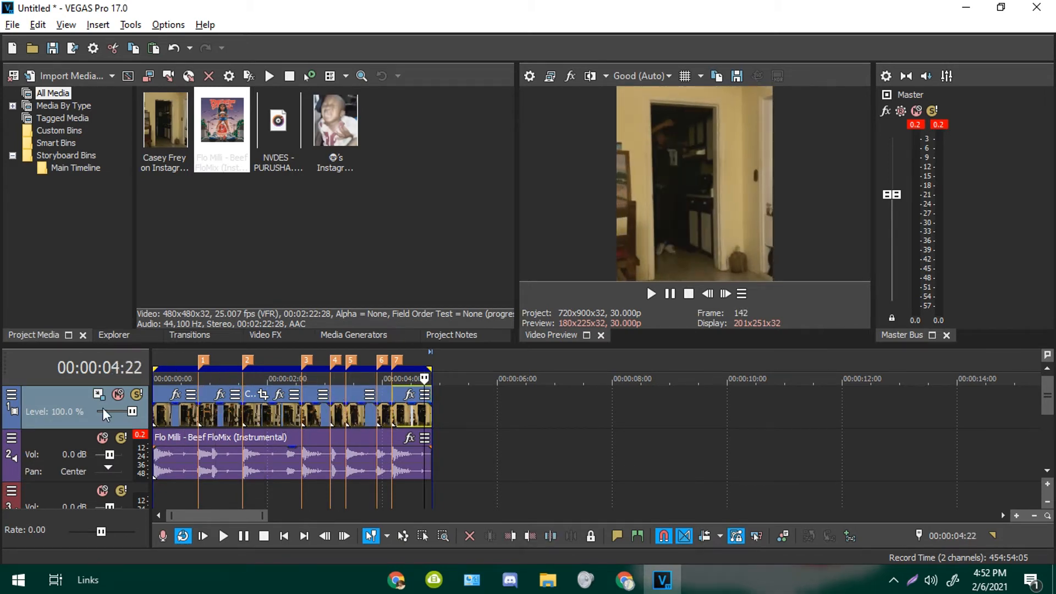
Search the video effects for "blurmo"
{"action": "left_click", "coordinate": [164, 417]}
{"action": "scroll", "coordinate": [173, 417], "scroll_direction": "up", "scroll_amount": 2}
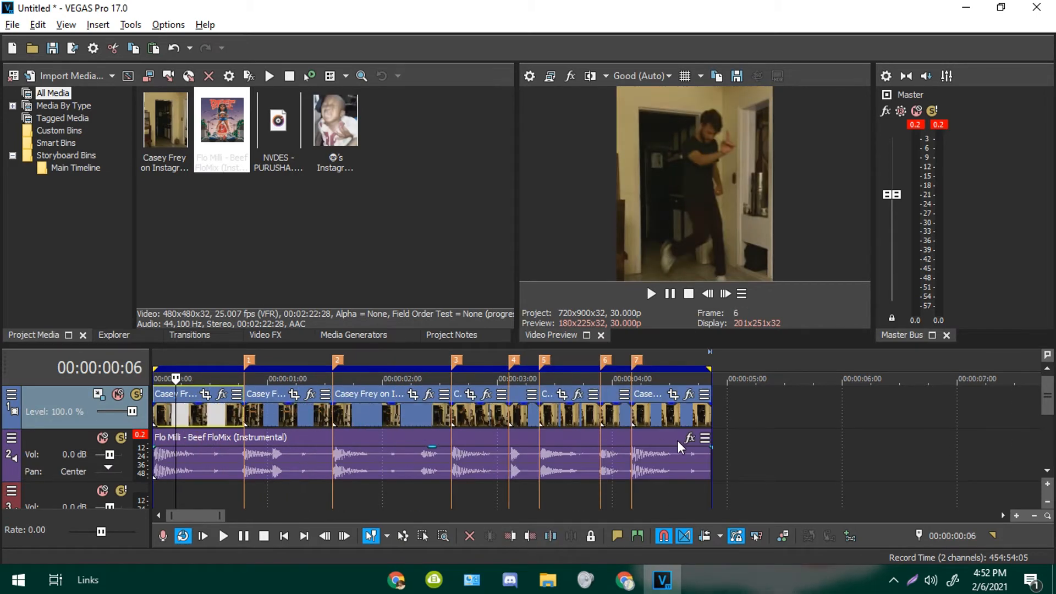
{"action": "left_click", "coordinate": [354, 339]}
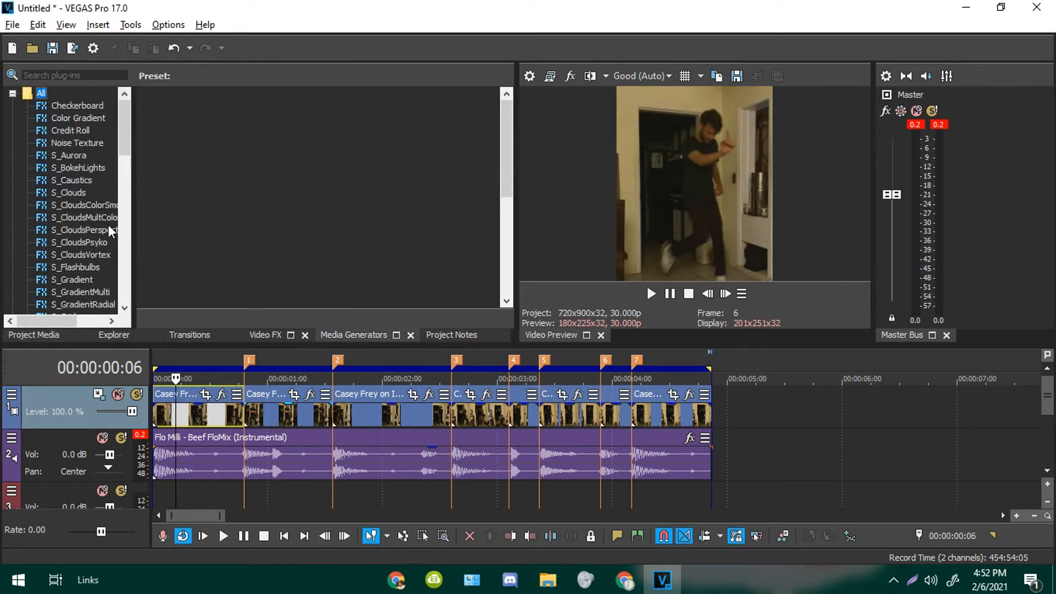
{"action": "left_click", "coordinate": [54, 77]}
{"action": "left_click", "coordinate": [276, 333]}
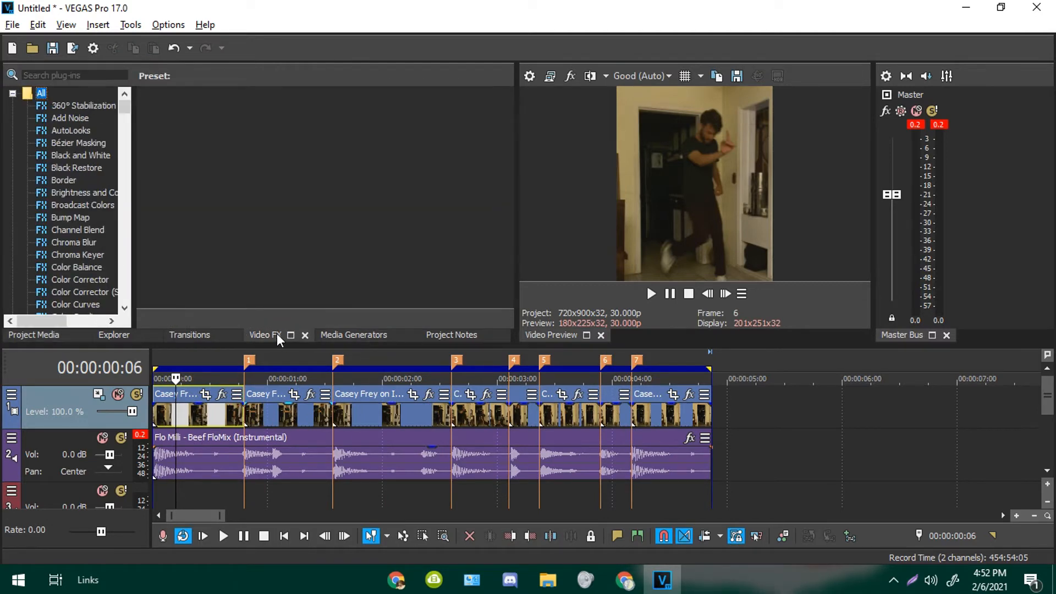
{"action": "left_click", "coordinate": [65, 76]}
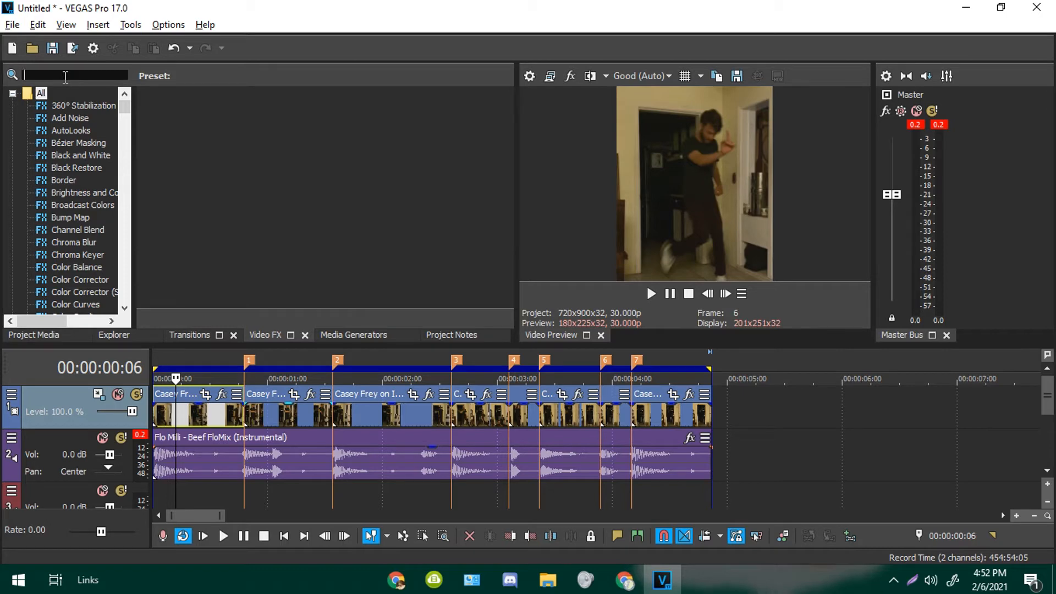
{"action": "type", "text": "blurmo"}
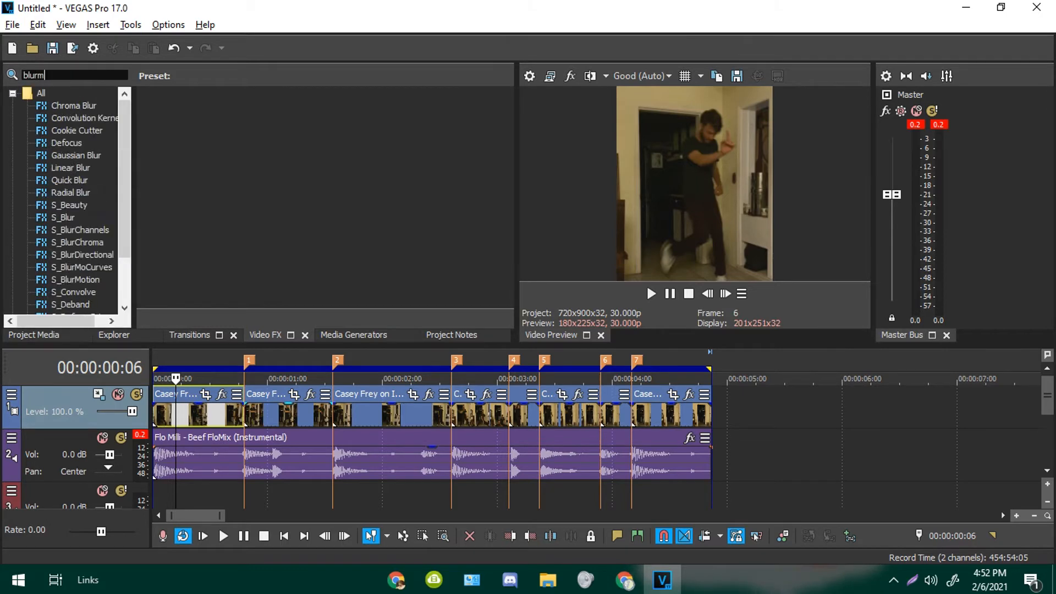
Apply the S_BlurMoCurves preset 1.0 to all video segments and check several of them in the preview
{"action": "left_click", "coordinate": [175, 412]}
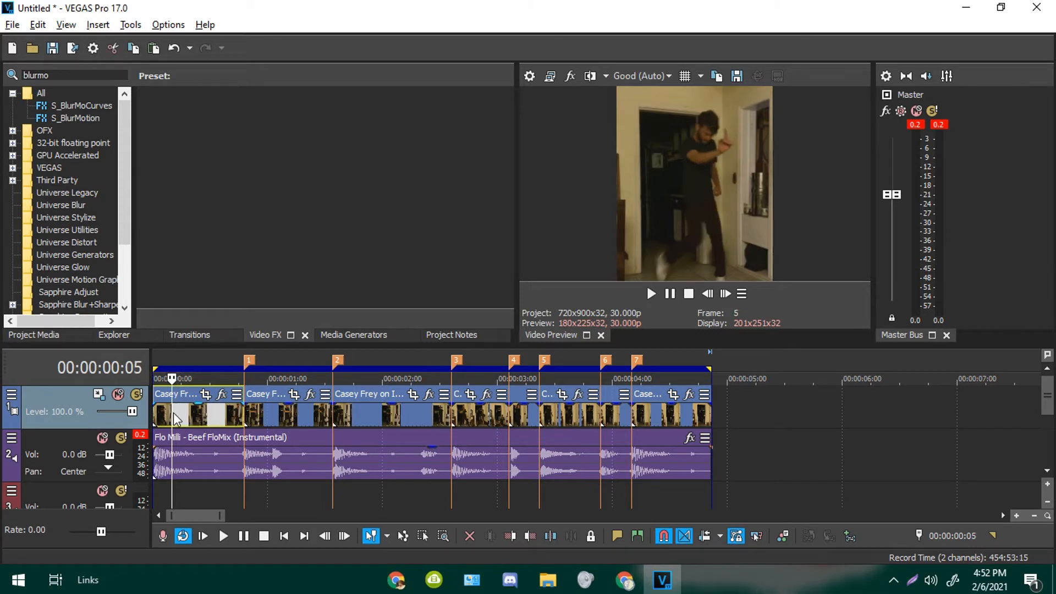
{"action": "left_click", "coordinate": [675, 417], "text": "shift"}
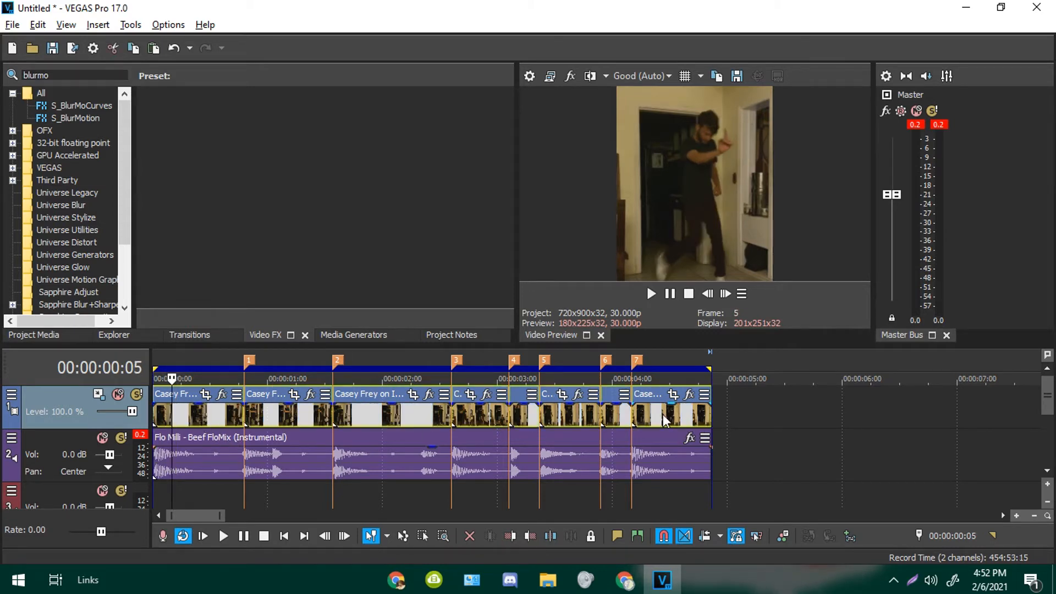
{"action": "left_click", "coordinate": [48, 105]}
{"action": "left_click_drag", "start_coordinate": [262, 165], "coordinate": [215, 418]}
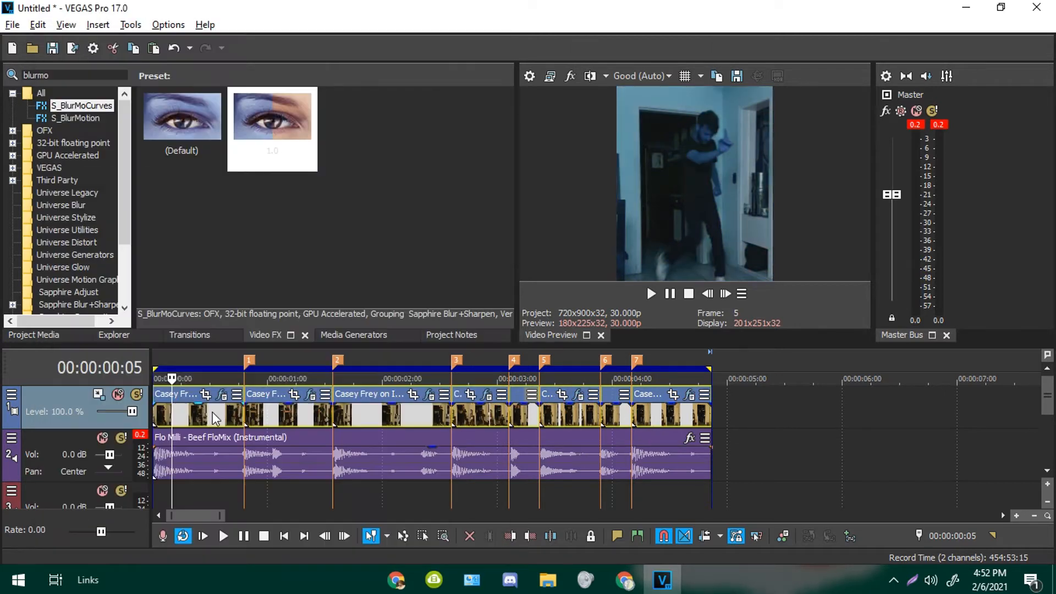
{"action": "left_click", "coordinate": [239, 409]}
{"action": "left_click", "coordinate": [279, 413]}
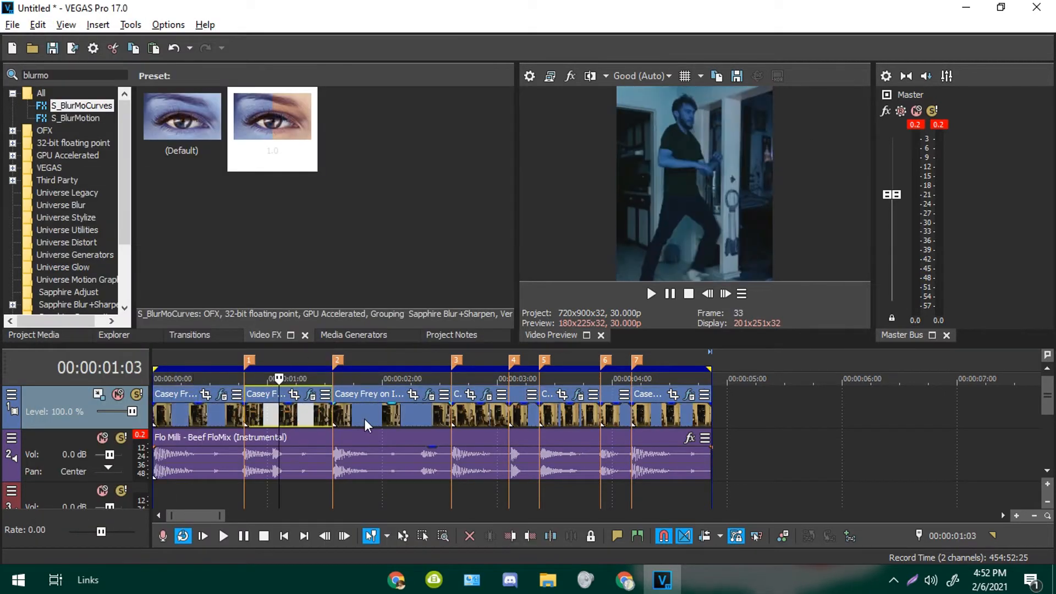
{"action": "left_click", "coordinate": [367, 415]}
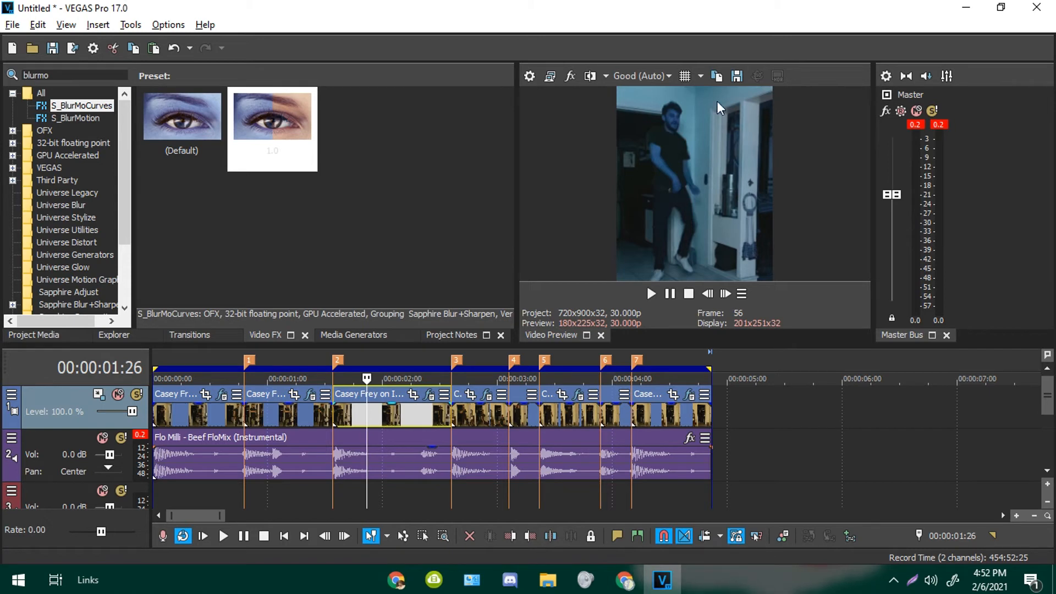
{"action": "left_click", "coordinate": [172, 417]}
{"action": "key", "text": "ctrl+Home"}
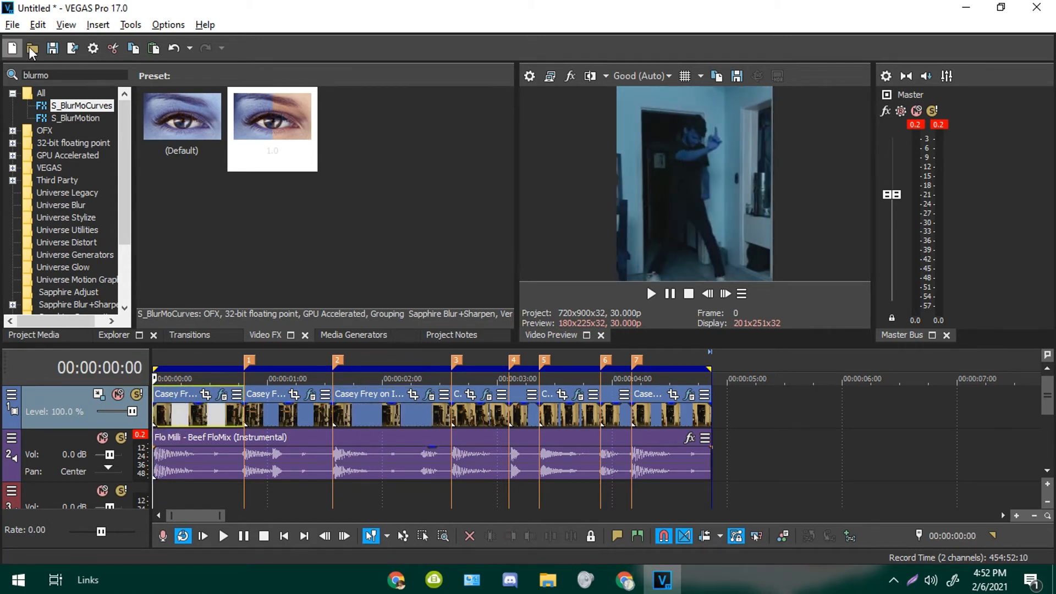
Search the video effects for "glow" and apply the S_Glow preset Normal to all video segments
{"action": "left_click", "coordinate": [36, 75]}
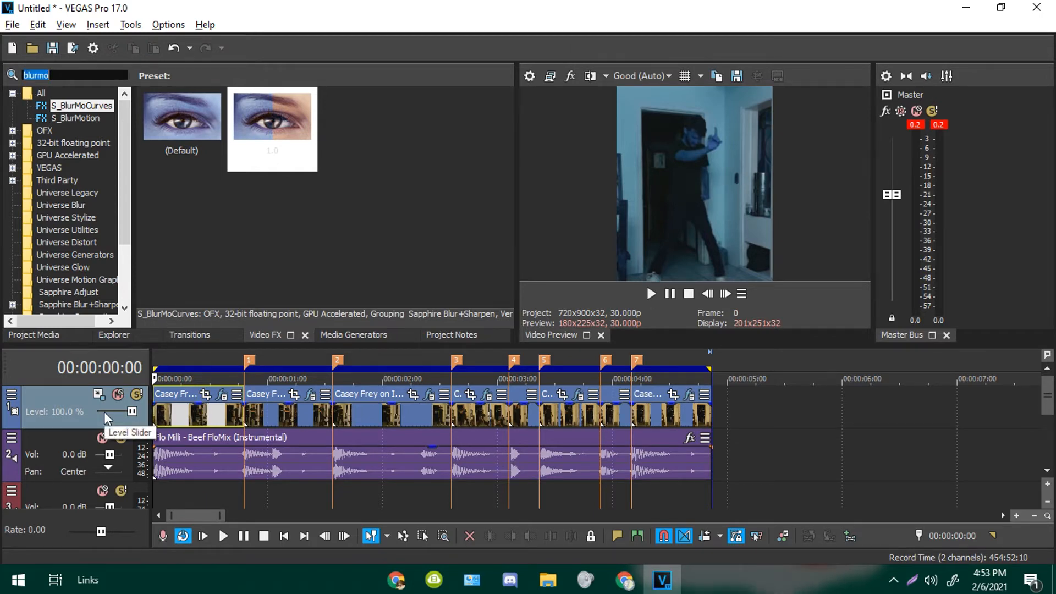
{"action": "type", "text": "glow"}
{"action": "left_click", "coordinate": [65, 181]}
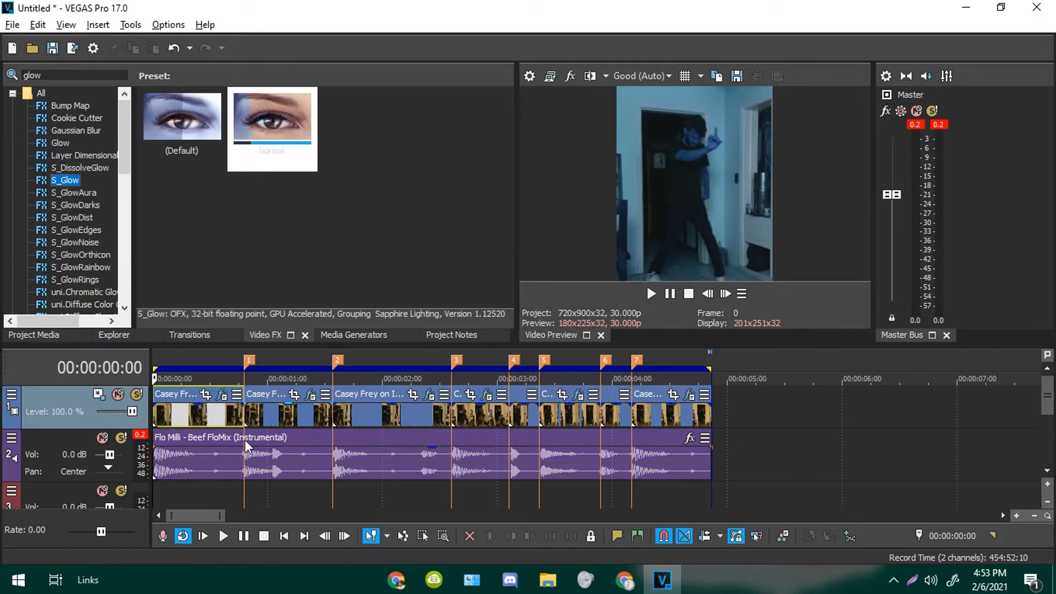
{"action": "left_click", "coordinate": [176, 418]}
{"action": "left_click_drag", "start_coordinate": [272, 127], "coordinate": [179, 418]}
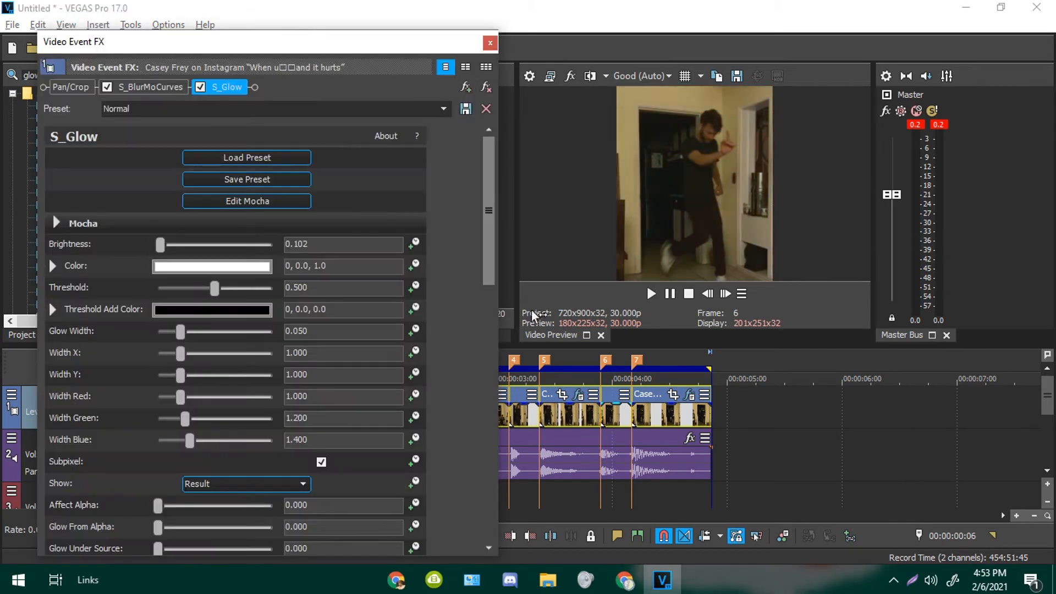
{"action": "left_click_drag", "start_coordinate": [256, 45], "coordinate": [252, 26]}
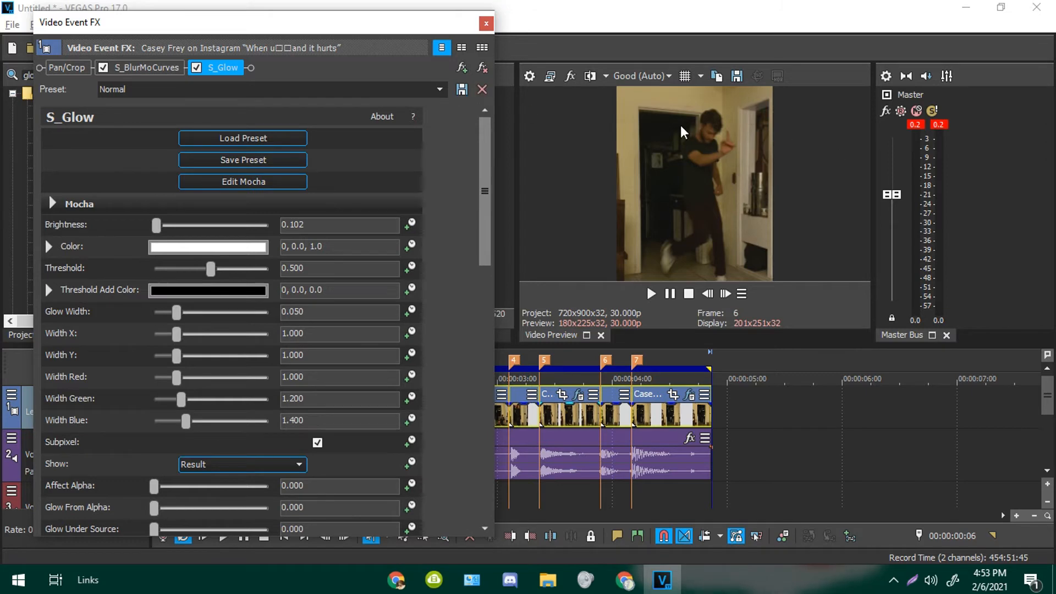
Turn on Z Dist animation in the first segment's S_BlurMoCurves effect and set Z Dist to 0.4 at frame 0
{"action": "left_click", "coordinate": [146, 67]}
{"action": "left_click_drag", "start_coordinate": [186, 21], "coordinate": [230, 17]}
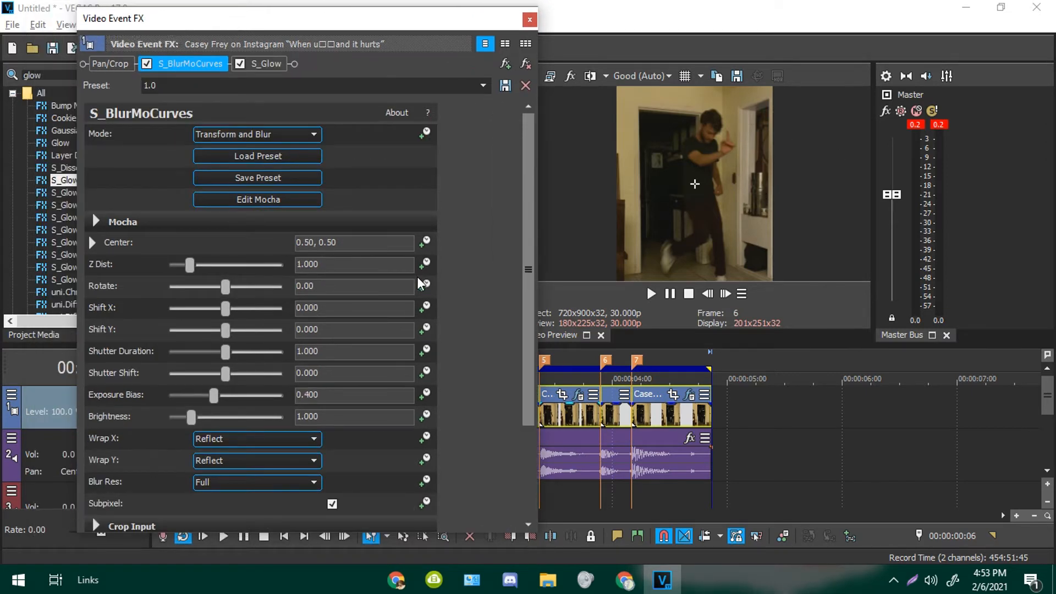
{"action": "left_click", "coordinate": [425, 264]}
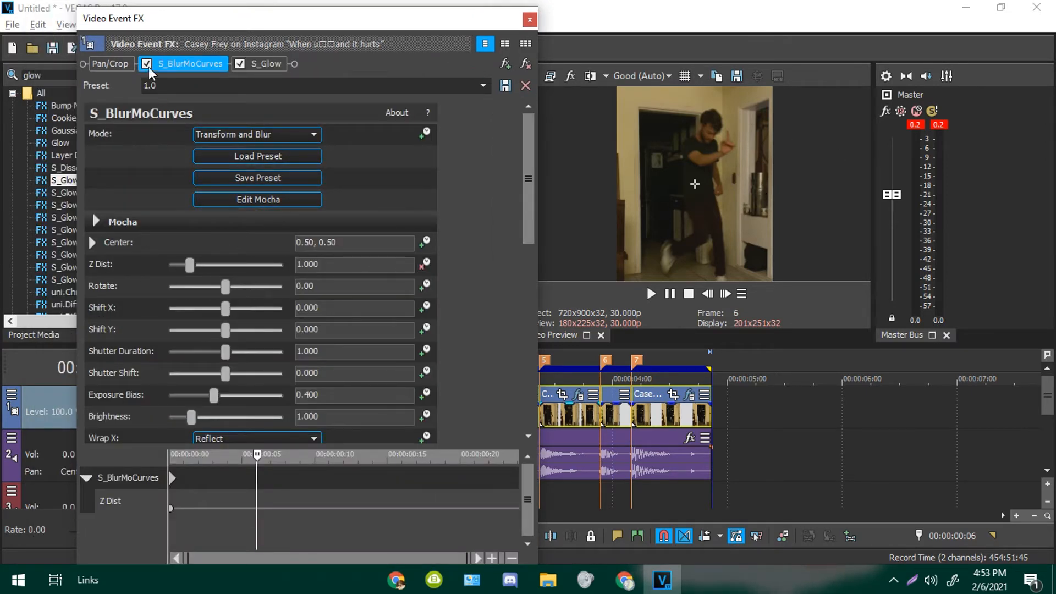
{"action": "left_click_drag", "start_coordinate": [257, 454], "coordinate": [160, 459]}
{"action": "left_click_drag", "start_coordinate": [172, 31], "coordinate": [149, 28]}
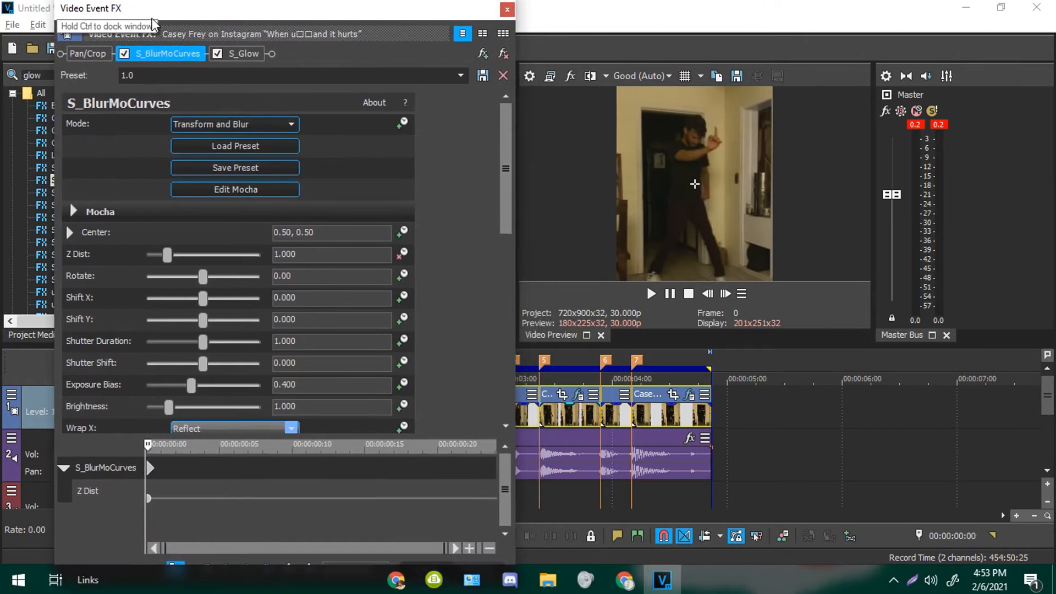
{"action": "left_click", "coordinate": [270, 261]}
{"action": "type", "text": "0.4"}
{"action": "key", "text": "Return"}
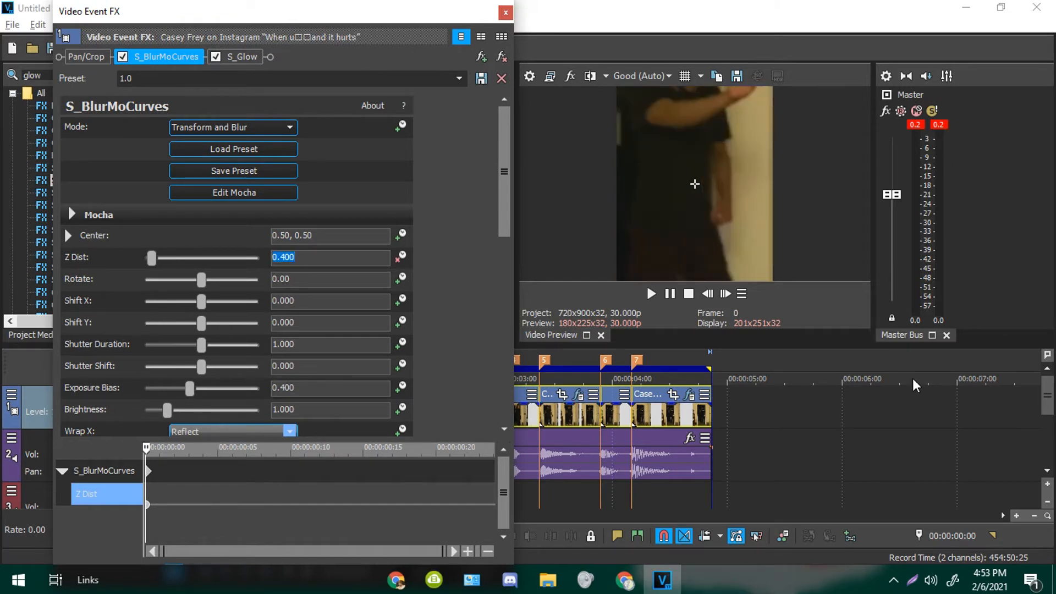
Keyframe the first segment's Z Dist at 0.8 on frame 4 and at 1 on frame 5
{"action": "left_click", "coordinate": [726, 293]}
{"action": "left_click", "coordinate": [726, 293]}
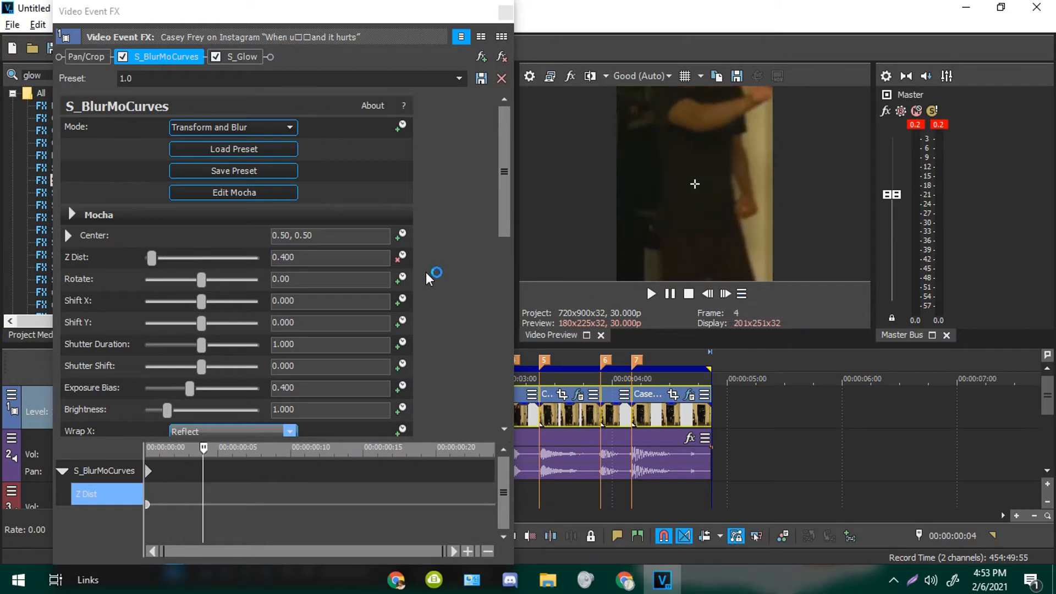
{"action": "left_click", "coordinate": [332, 254]}
{"action": "type", "text": "0.8"}
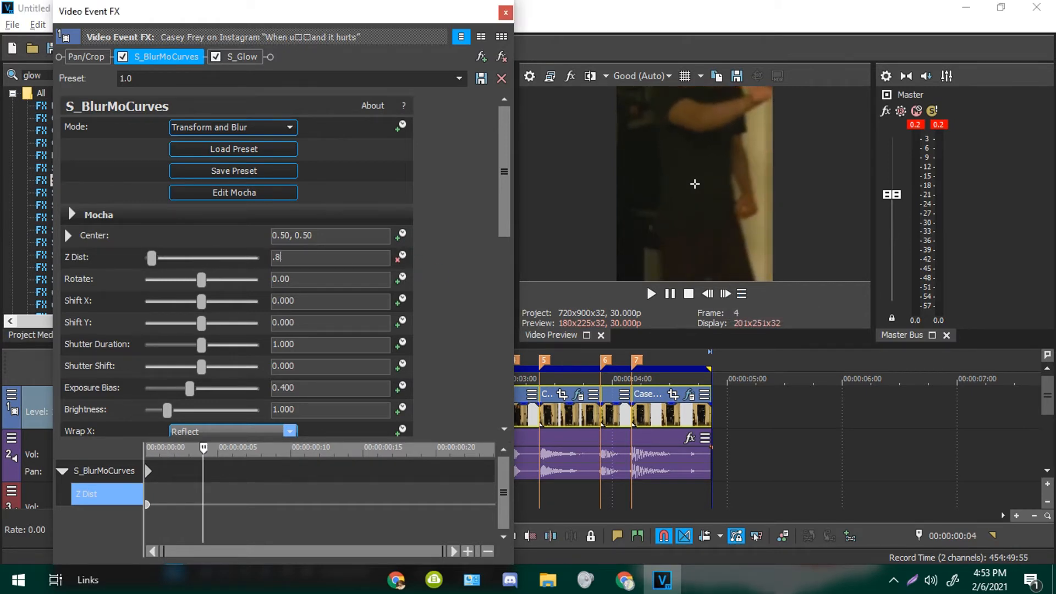
{"action": "key", "text": "Return"}
{"action": "left_click", "coordinate": [726, 294]}
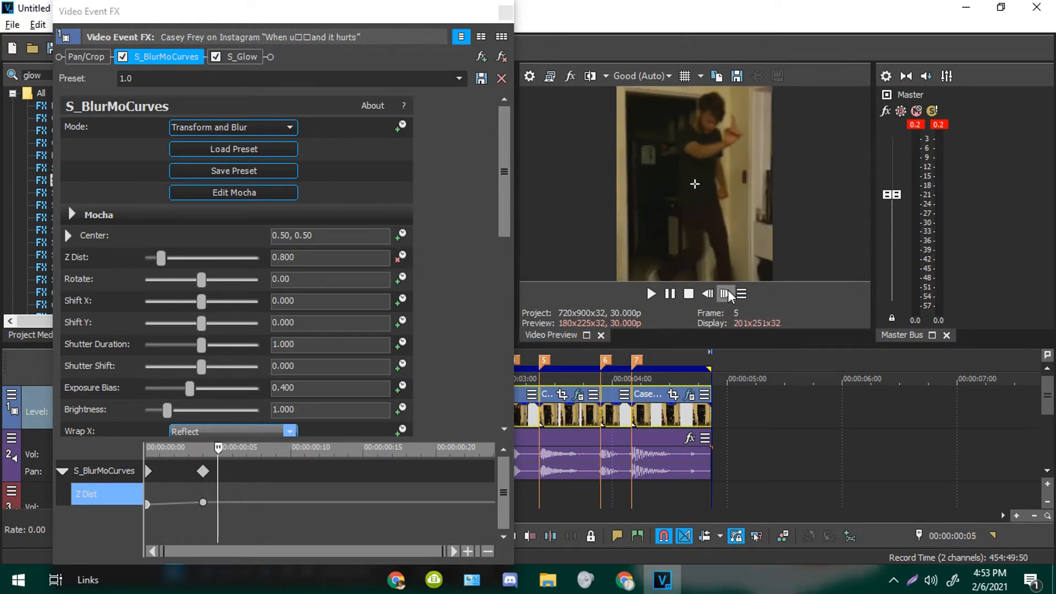
{"action": "left_click", "coordinate": [316, 257]}
{"action": "type", "text": "1"}
{"action": "key", "text": "Return"}
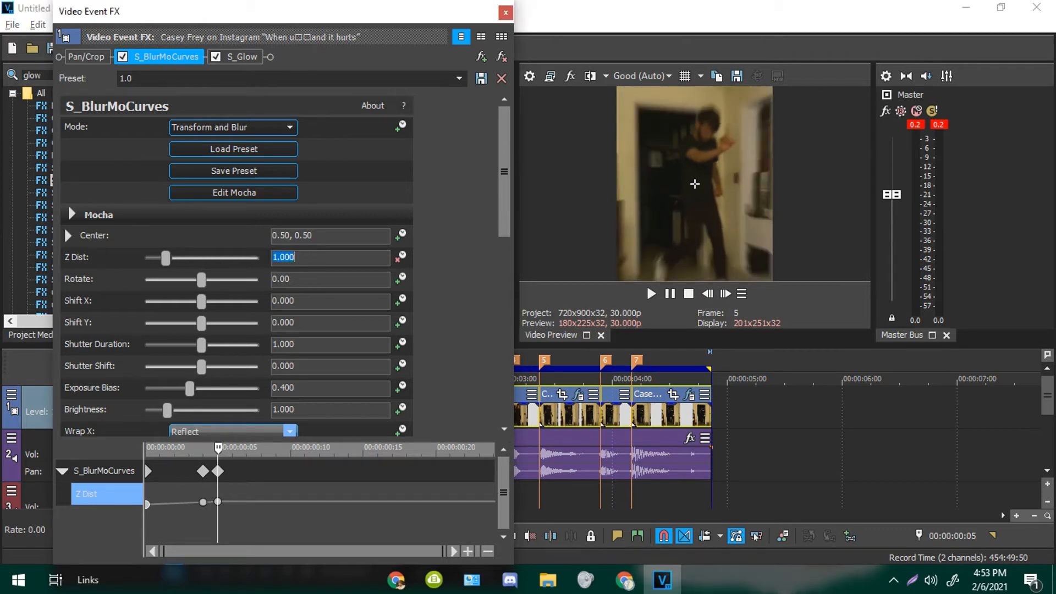
Add a Z Dist keyframe of 0.4 at frame 9 of the first segment
{"action": "left_click", "coordinate": [725, 294]}
{"action": "left_click", "coordinate": [725, 294]}
{"action": "left_click", "coordinate": [725, 294]}
{"action": "left_click", "coordinate": [725, 294]}
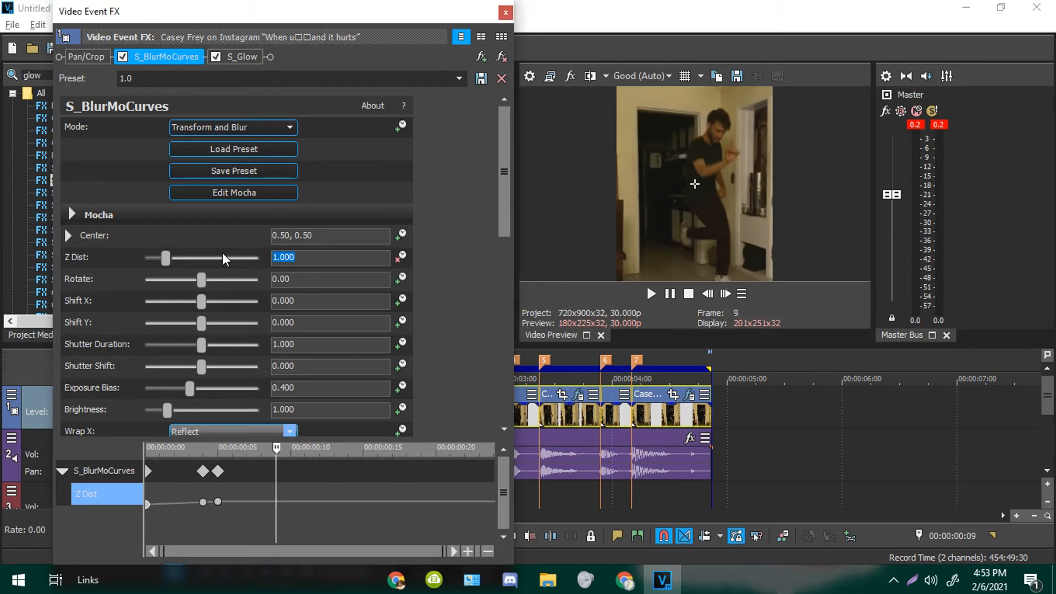
{"action": "type", "text": "0.4"}
{"action": "key", "text": "Return"}
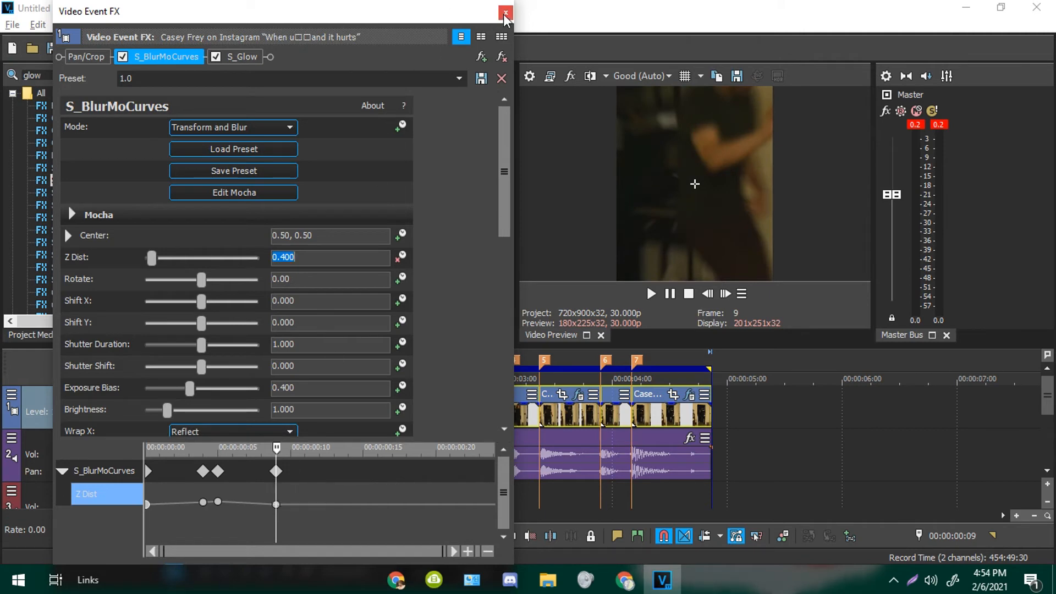
Set the Z Dist keyframe at frame 5 to Slow Fade and the one at frame 9 to Fast Fade
{"action": "left_click", "coordinate": [218, 471]}
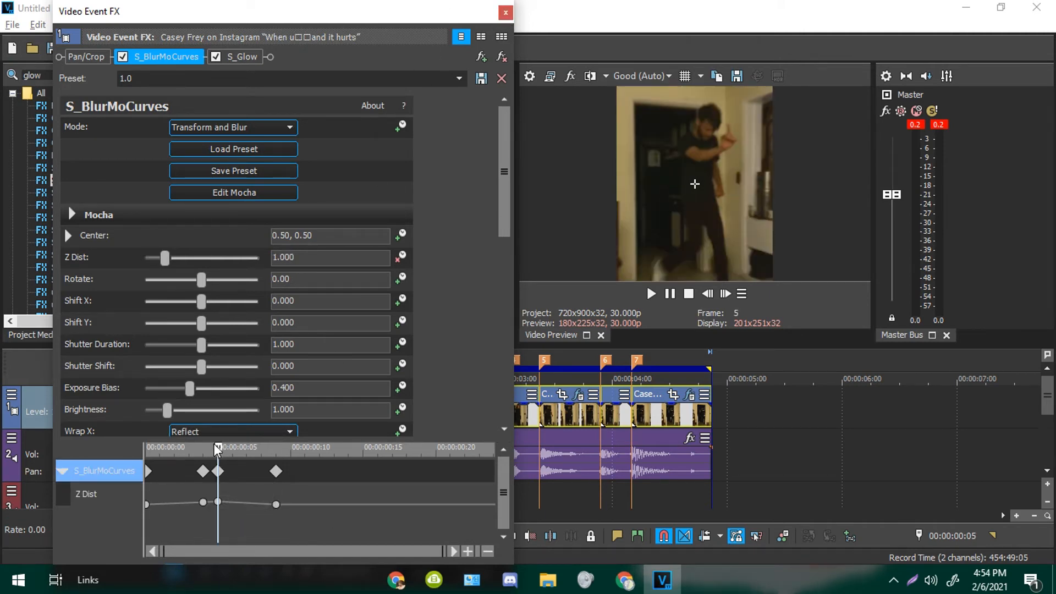
{"action": "left_click", "coordinate": [218, 501]}
{"action": "right_click", "coordinate": [218, 501]}
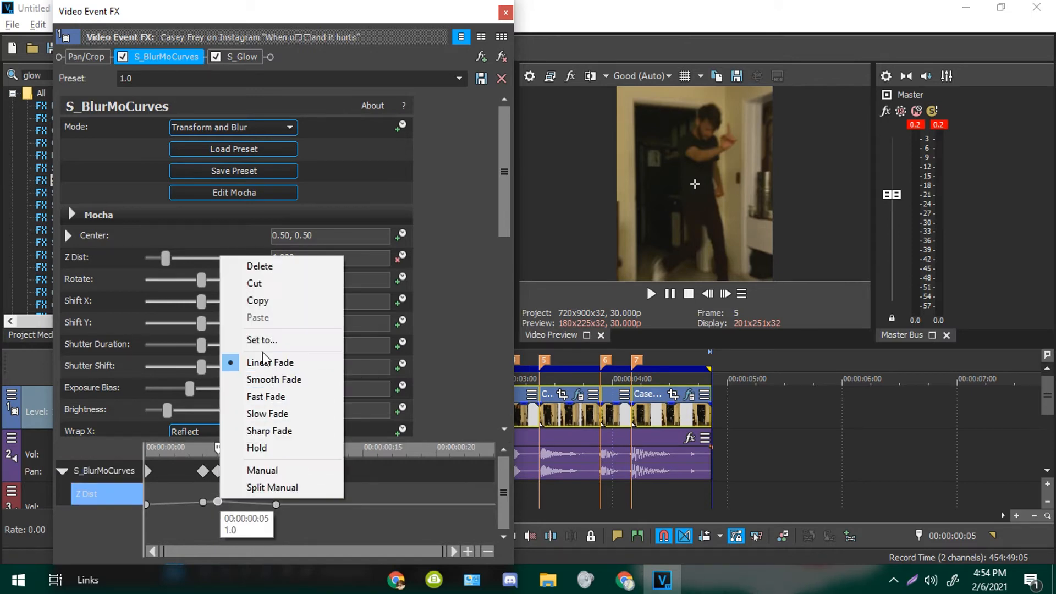
{"action": "left_click", "coordinate": [276, 414]}
{"action": "left_click", "coordinate": [276, 504]}
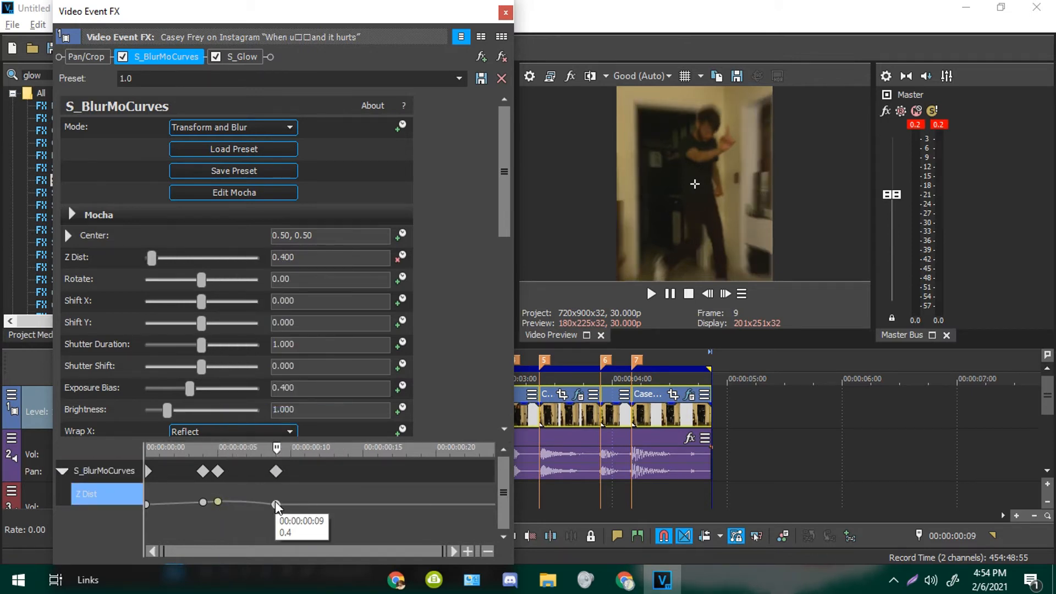
{"action": "right_click", "coordinate": [276, 504]}
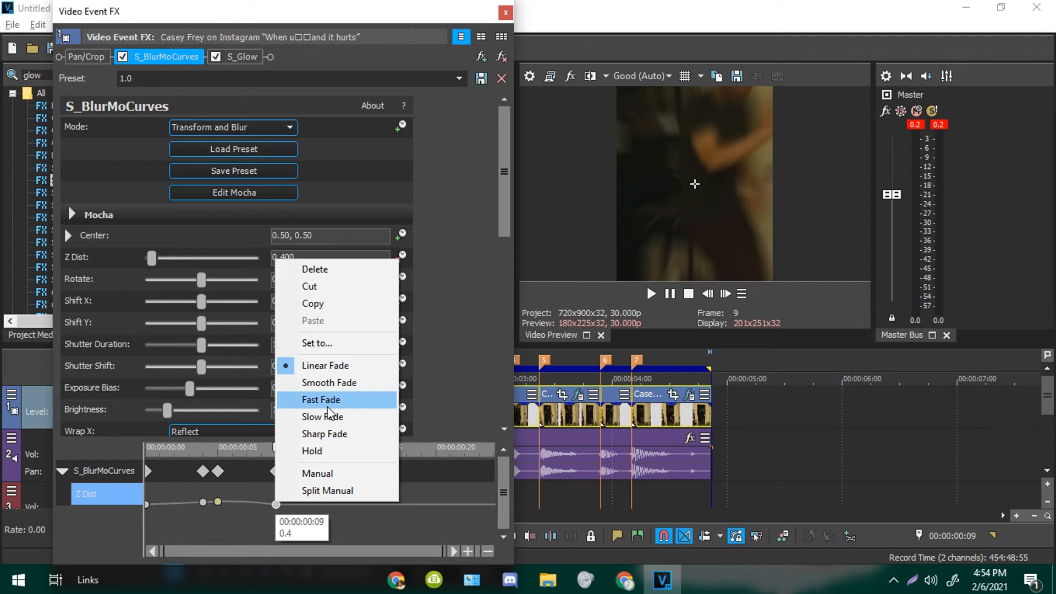
{"action": "left_click", "coordinate": [345, 400]}
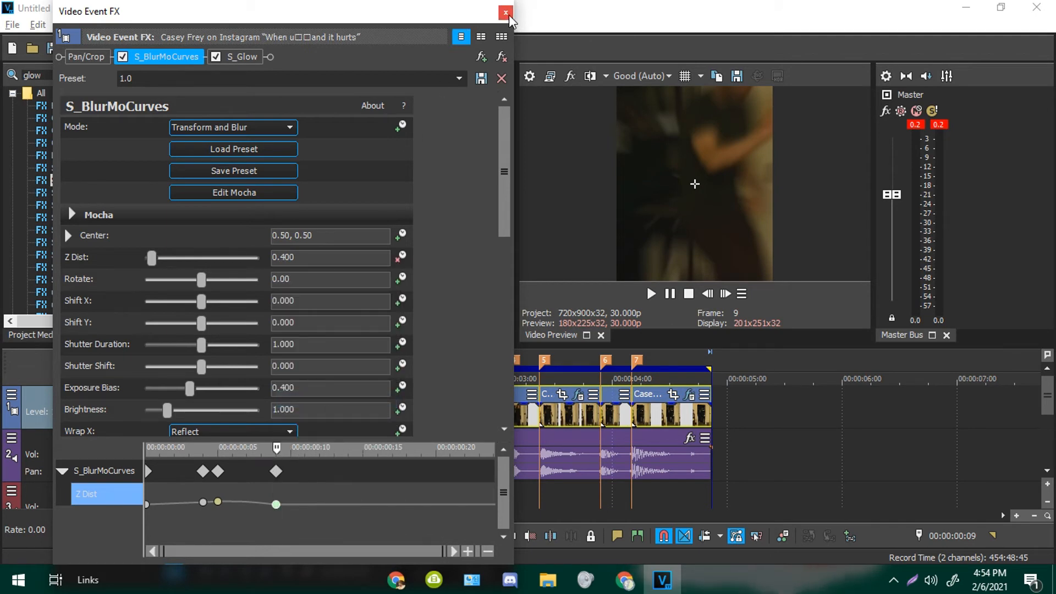
Close the effect settings, copy the first video segment and paste its event attributes onto the segment starting at marker 2
{"action": "left_click", "coordinate": [505, 13]}
{"action": "right_click", "coordinate": [192, 418]}
{"action": "left_click", "coordinate": [171, 422]}
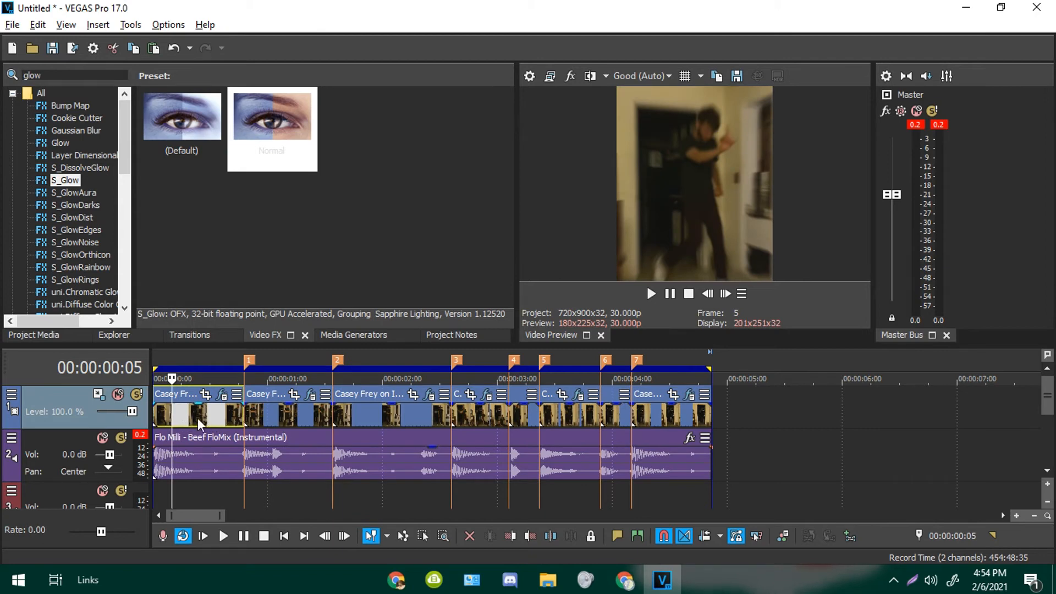
{"action": "right_click", "coordinate": [211, 420]}
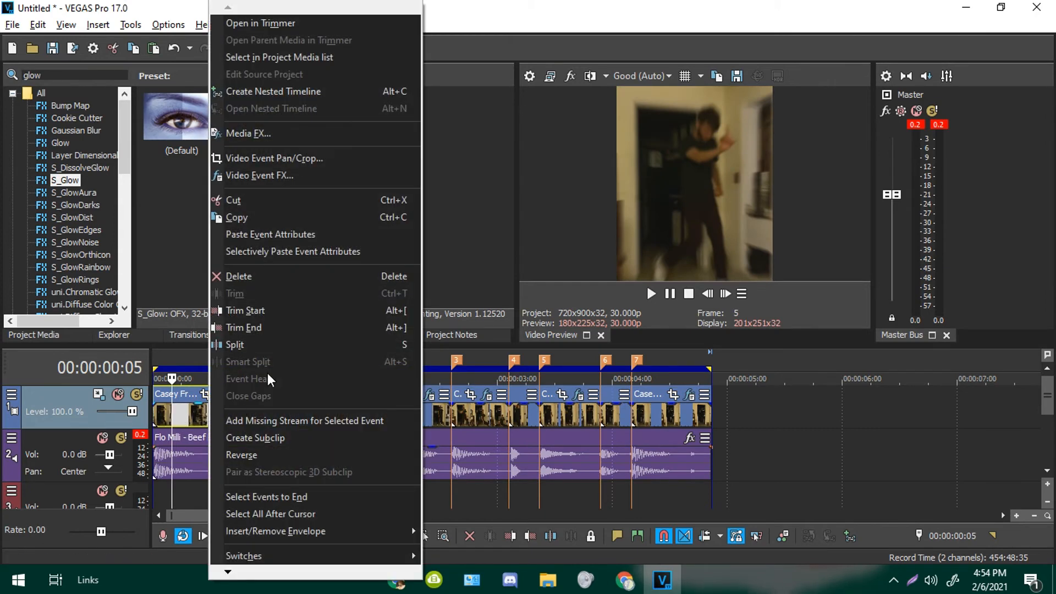
{"action": "left_click", "coordinate": [232, 216]}
{"action": "left_click", "coordinate": [351, 419]}
{"action": "right_click", "coordinate": [353, 419]}
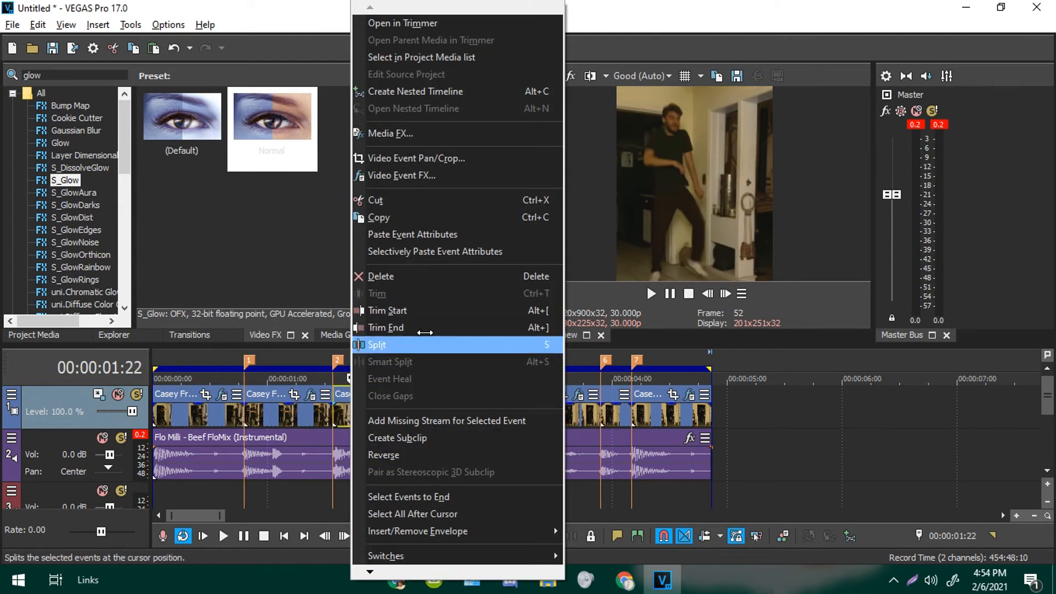
{"action": "left_click", "coordinate": [423, 235]}
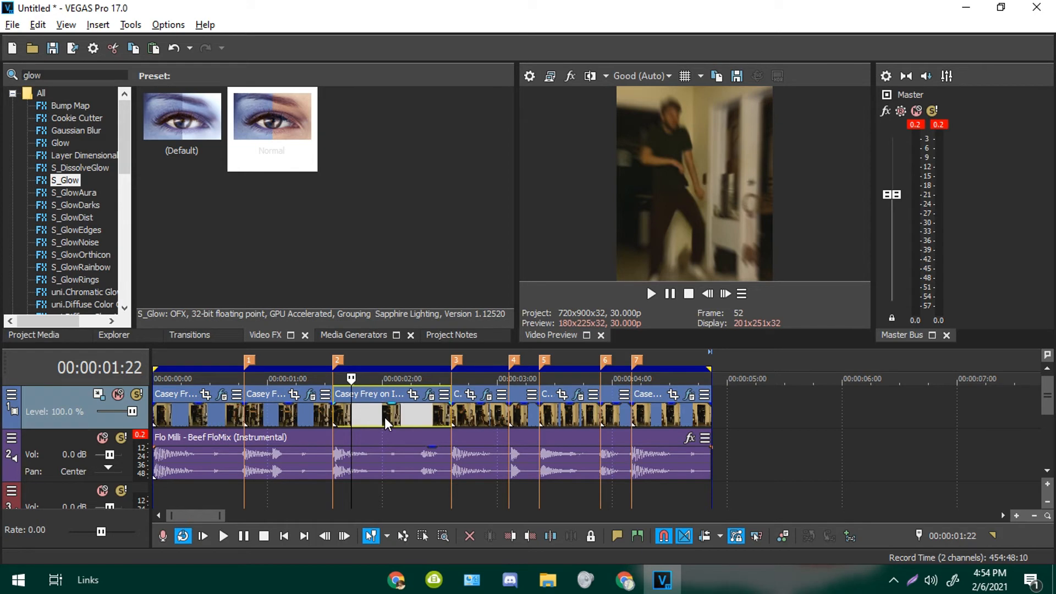
Paste the copied event attributes onto the video segments starting at markers 4 and 6
{"action": "left_click", "coordinate": [521, 415]}
{"action": "right_click", "coordinate": [520, 415]}
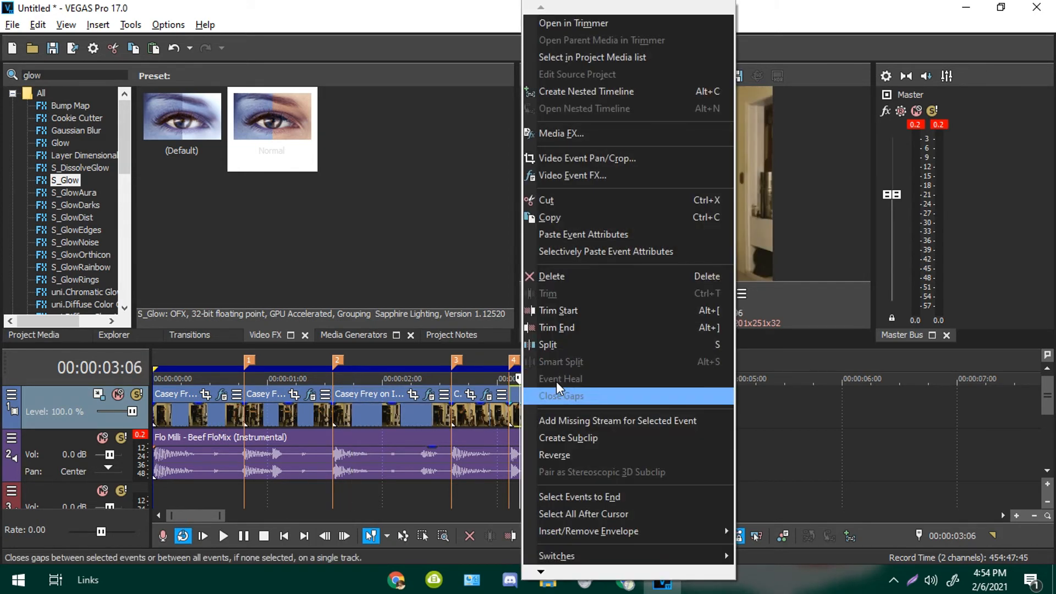
{"action": "left_click", "coordinate": [572, 235]}
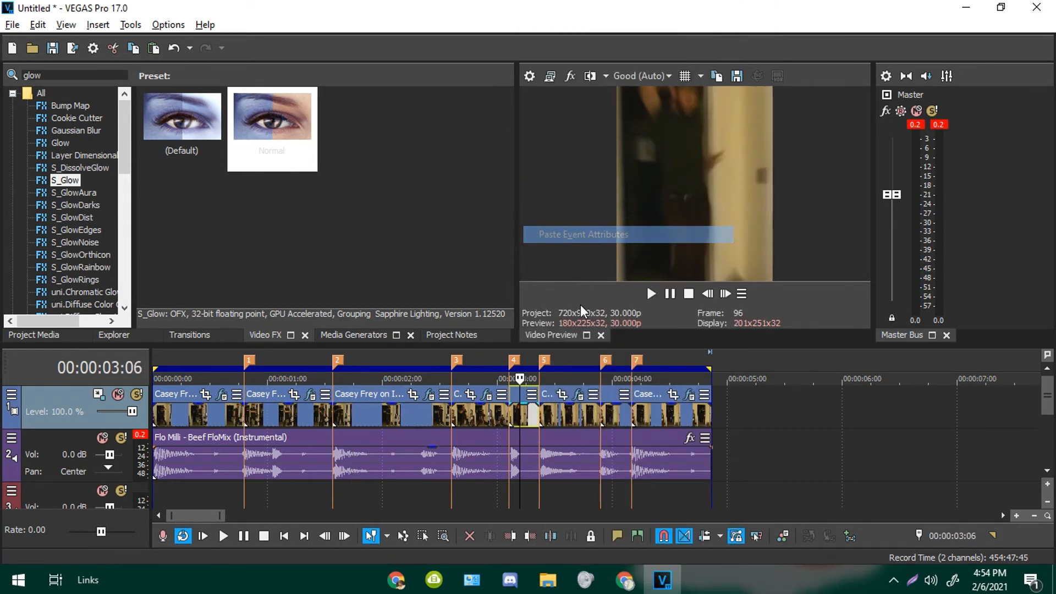
{"action": "left_click", "coordinate": [605, 415]}
{"action": "right_click", "coordinate": [607, 415]}
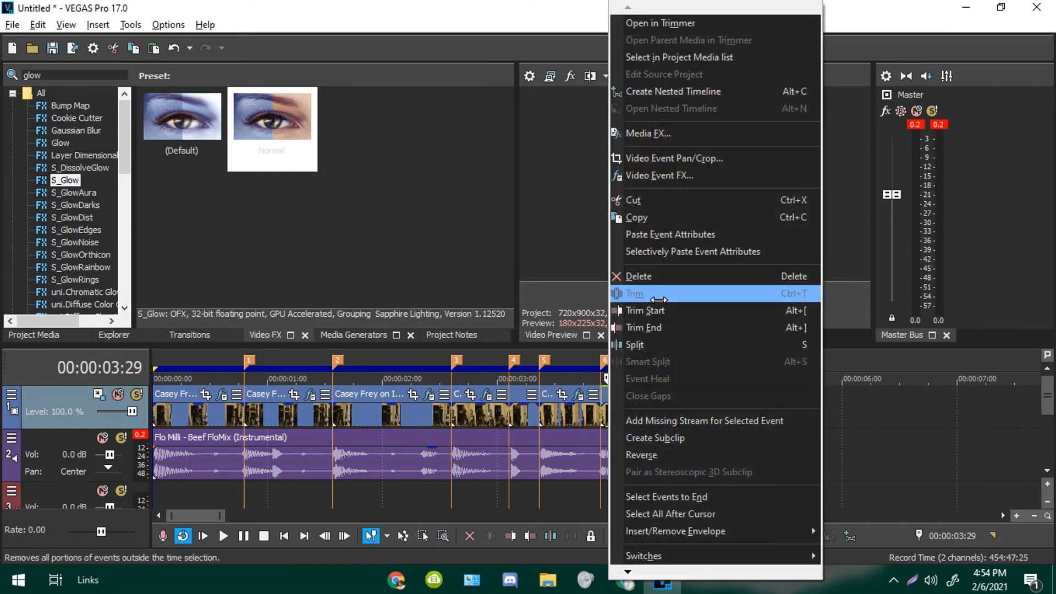
{"action": "left_click", "coordinate": [657, 236]}
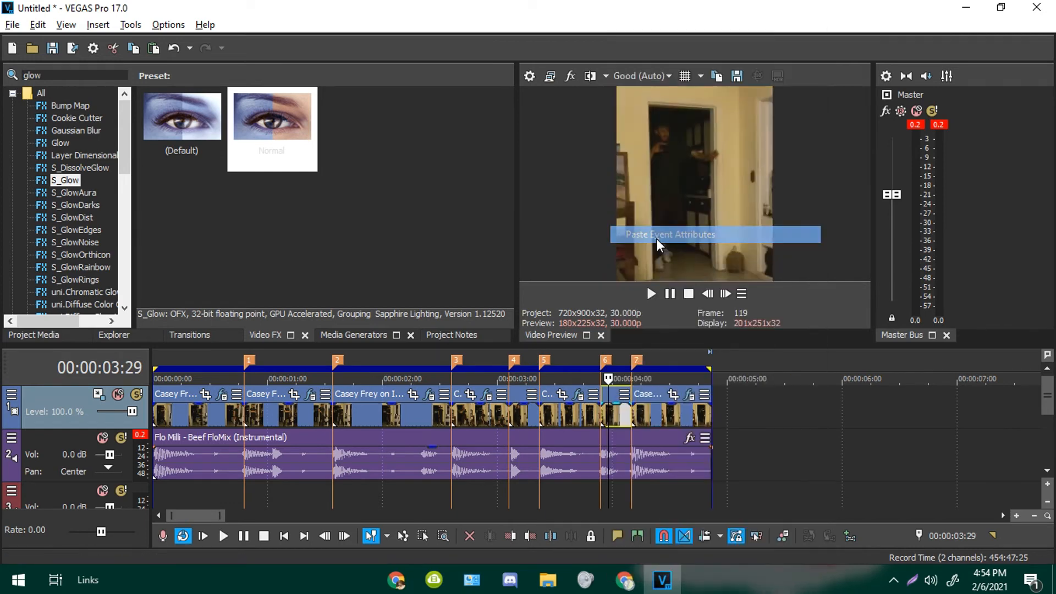
Move the first segment's last two S_BlurMoCurves keyframes to about frame 20 and the segment's end, then close the effect settings
{"action": "left_click", "coordinate": [280, 420]}
{"action": "left_click", "coordinate": [241, 417]}
{"action": "left_click", "coordinate": [351, 418]}
{"action": "left_click", "coordinate": [172, 418]}
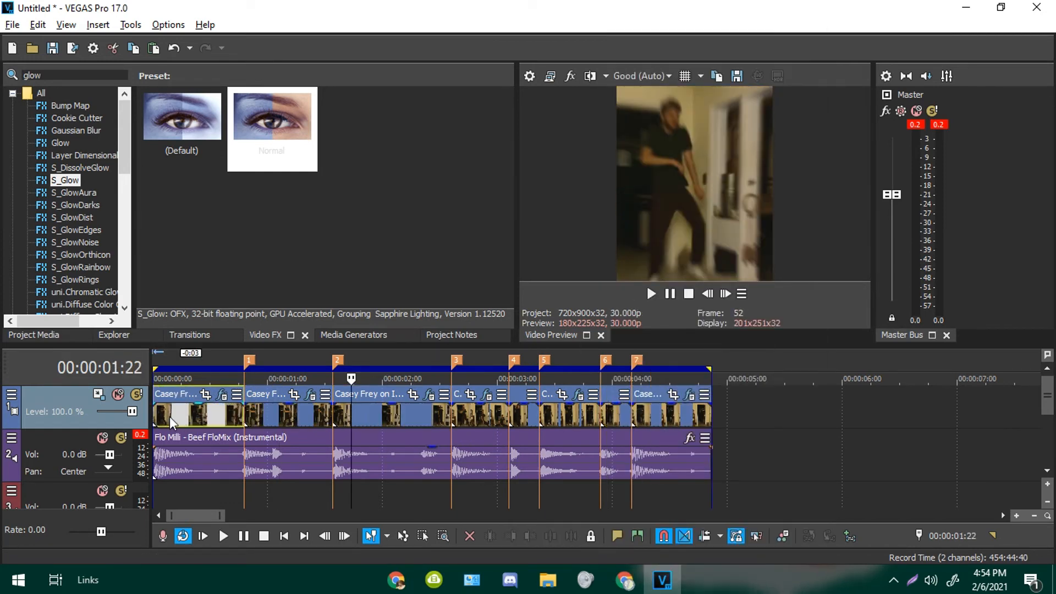
{"action": "left_click", "coordinate": [427, 397]}
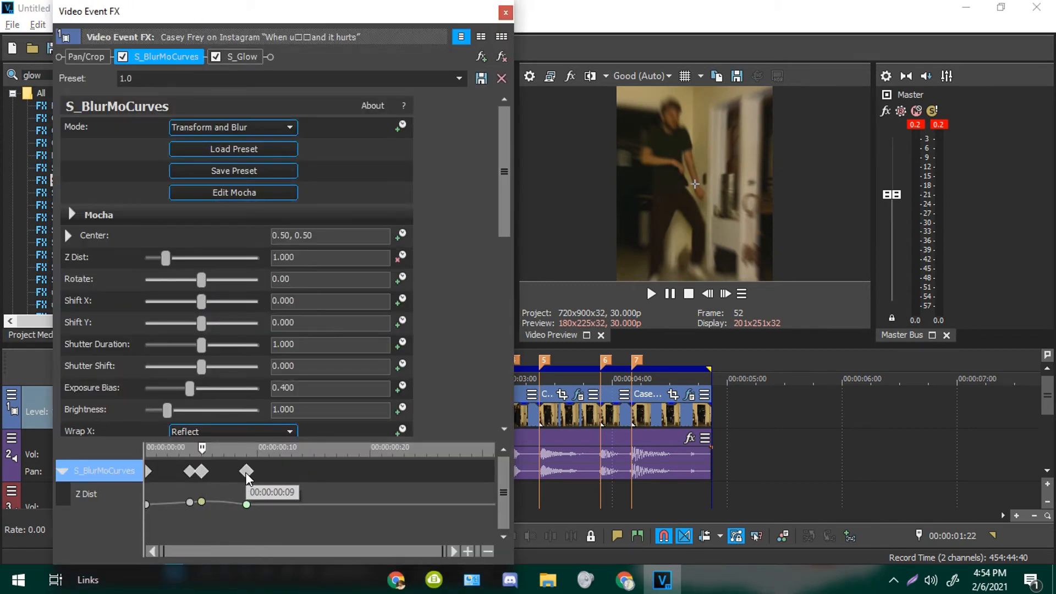
{"action": "left_click_drag", "start_coordinate": [247, 478], "coordinate": [493, 480]}
{"action": "left_click", "coordinate": [505, 12]}
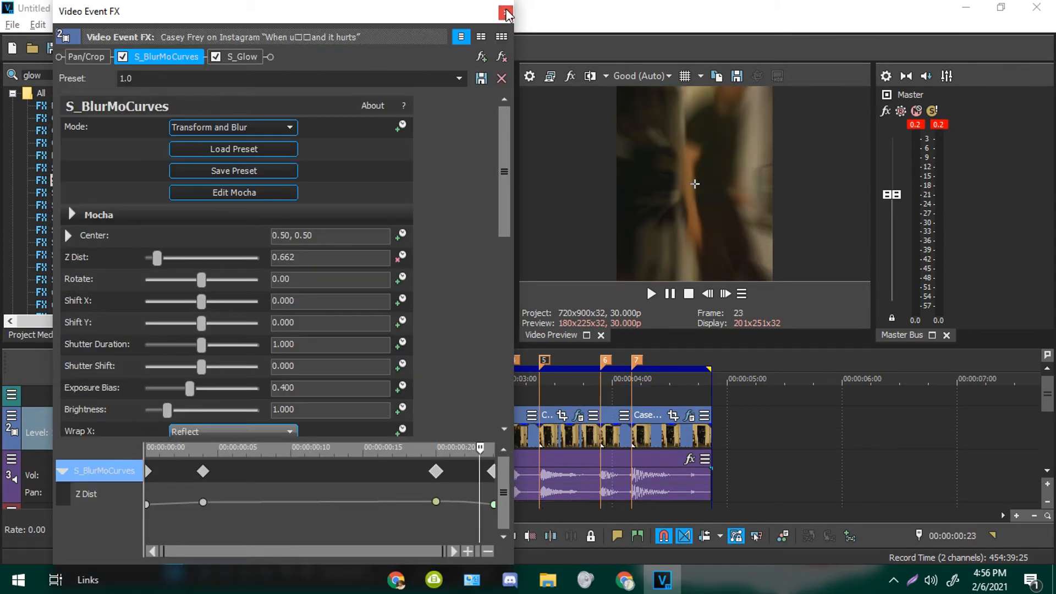
{"action": "left_click", "coordinate": [503, 13]}
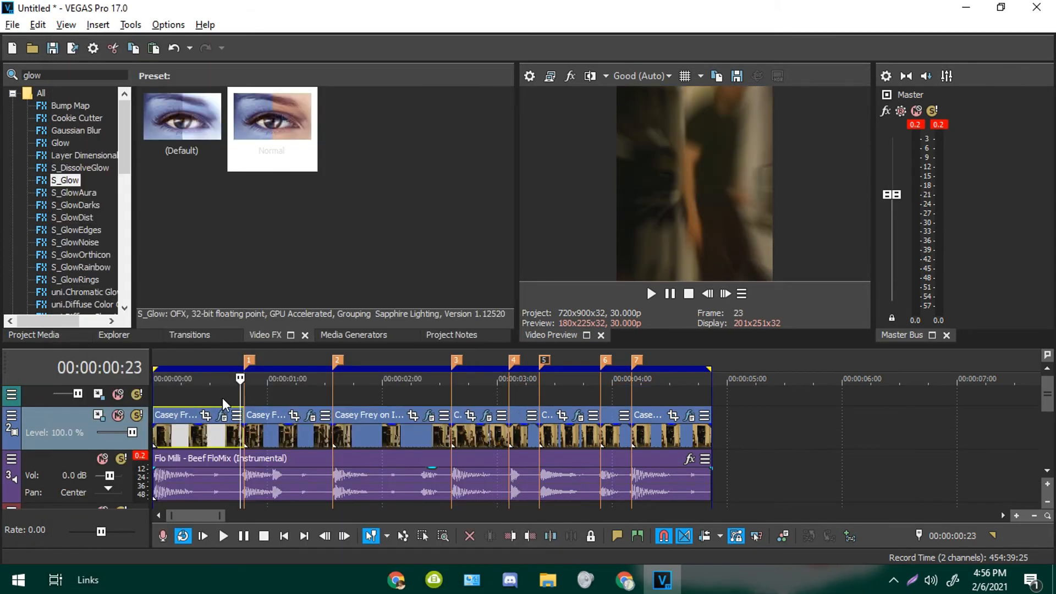
Turn on Z Dist animation in S_BlurMoCurves for the segment starting at marker 1 and set Z Dist to 1.4 at its start
{"action": "left_click", "coordinate": [254, 434]}
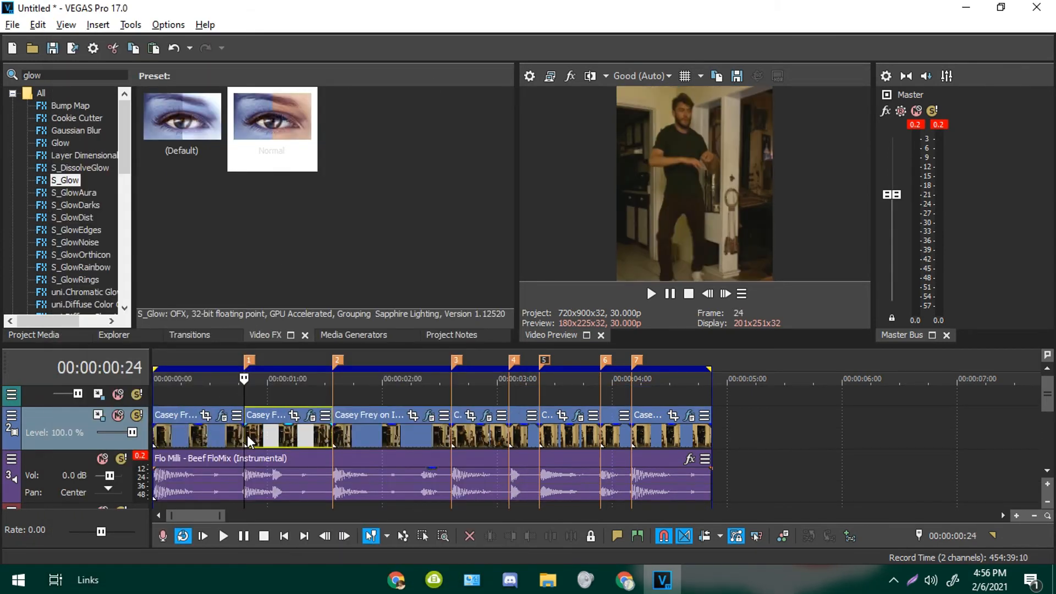
{"action": "left_click", "coordinate": [310, 418]}
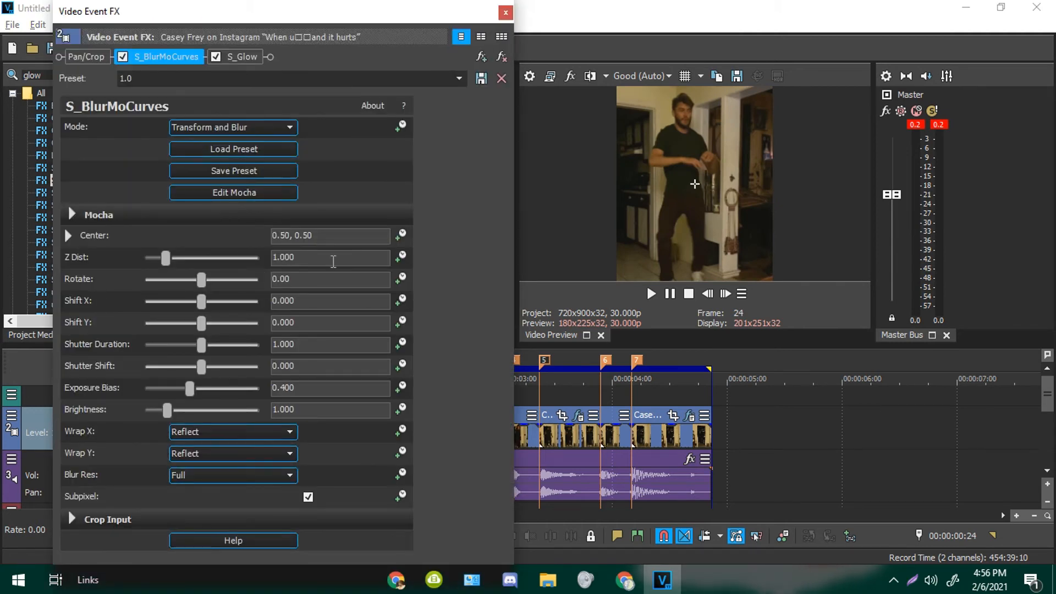
{"action": "left_click", "coordinate": [401, 258]}
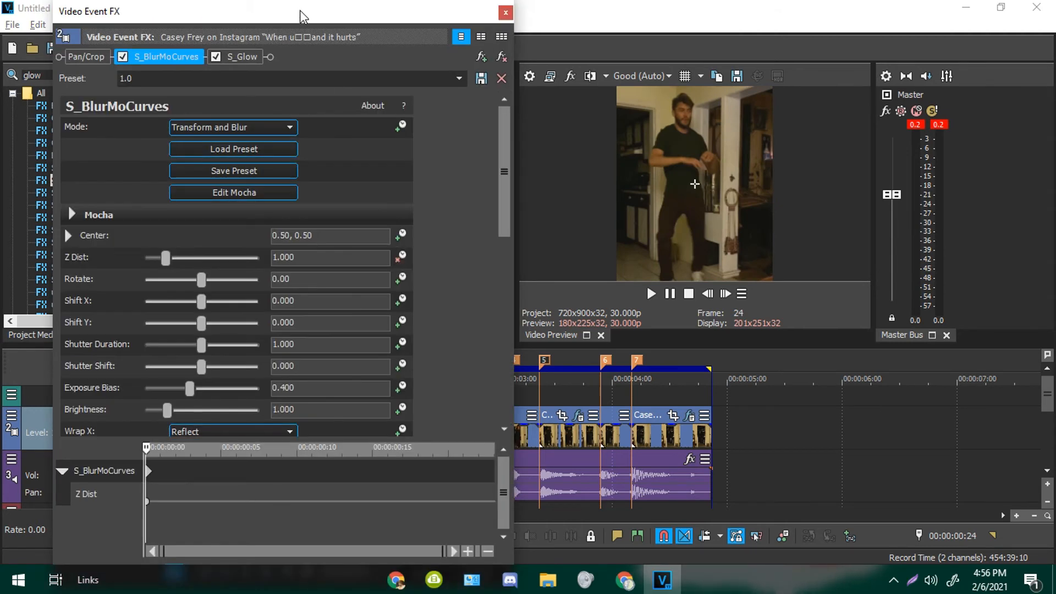
{"action": "left_click_drag", "start_coordinate": [282, 1], "coordinate": [281, 35]}
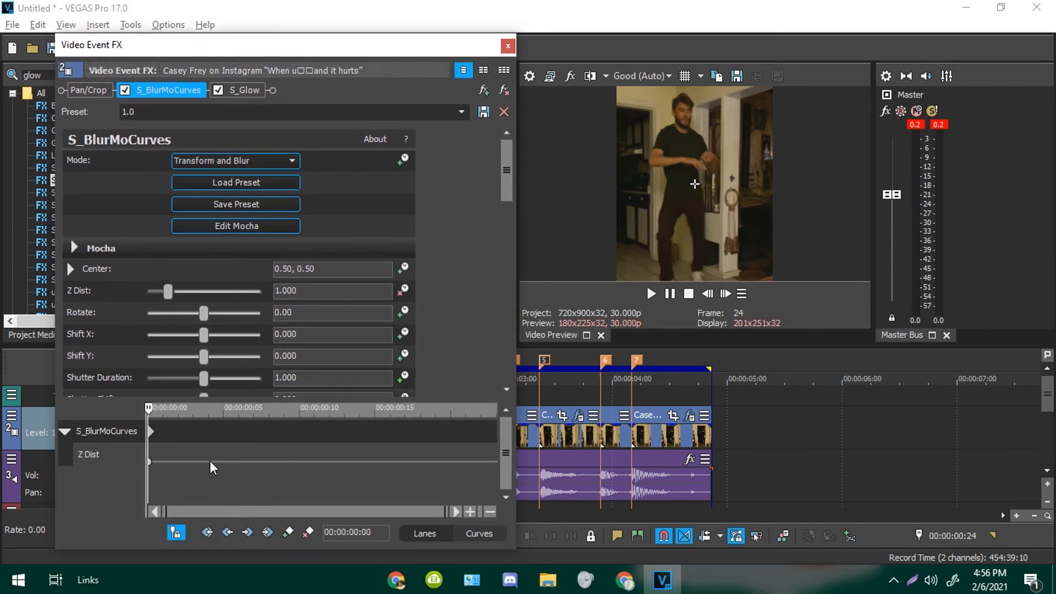
{"action": "double_click", "coordinate": [285, 291]}
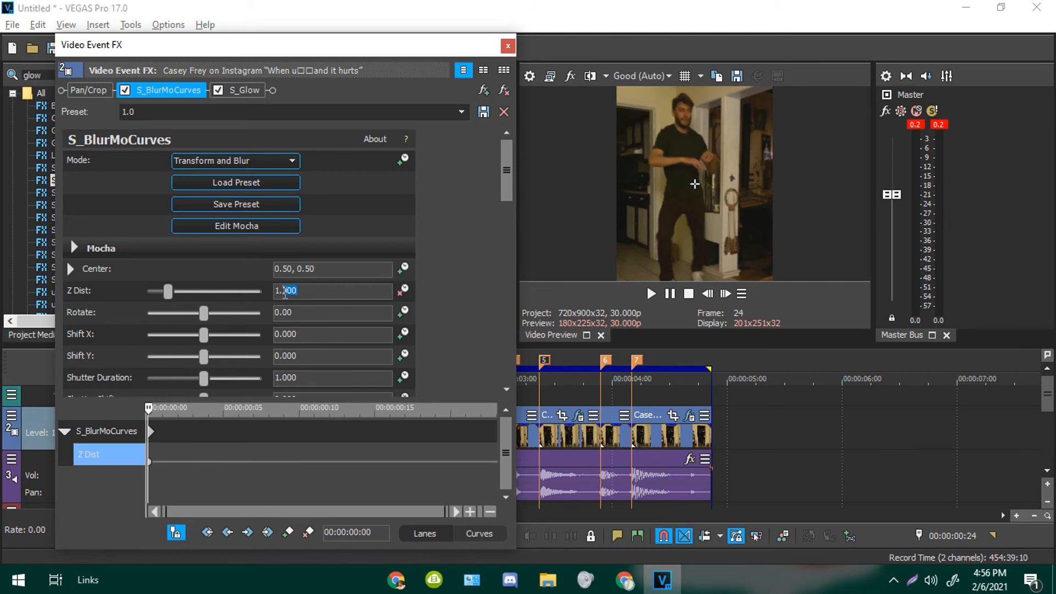
{"action": "type", "text": "4"}
{"action": "key", "text": "Return"}
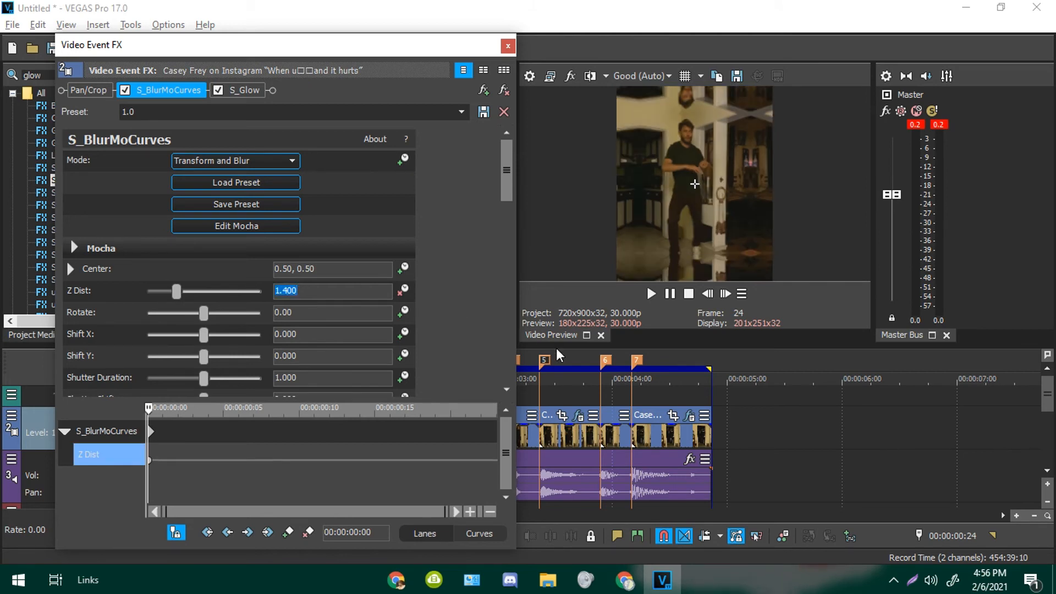
Add a Z Dist keyframe of 0.8 four frames into the second segment and advance one more frame
{"action": "left_click", "coordinate": [726, 296]}
{"action": "left_click", "coordinate": [726, 297]}
{"action": "left_click", "coordinate": [725, 297]}
{"action": "left_click", "coordinate": [726, 297]}
{"action": "left_click", "coordinate": [308, 291]}
{"action": "left_click", "coordinate": [308, 291]}
{"action": "type", "text": "0.8"}
{"action": "key", "text": "Return"}
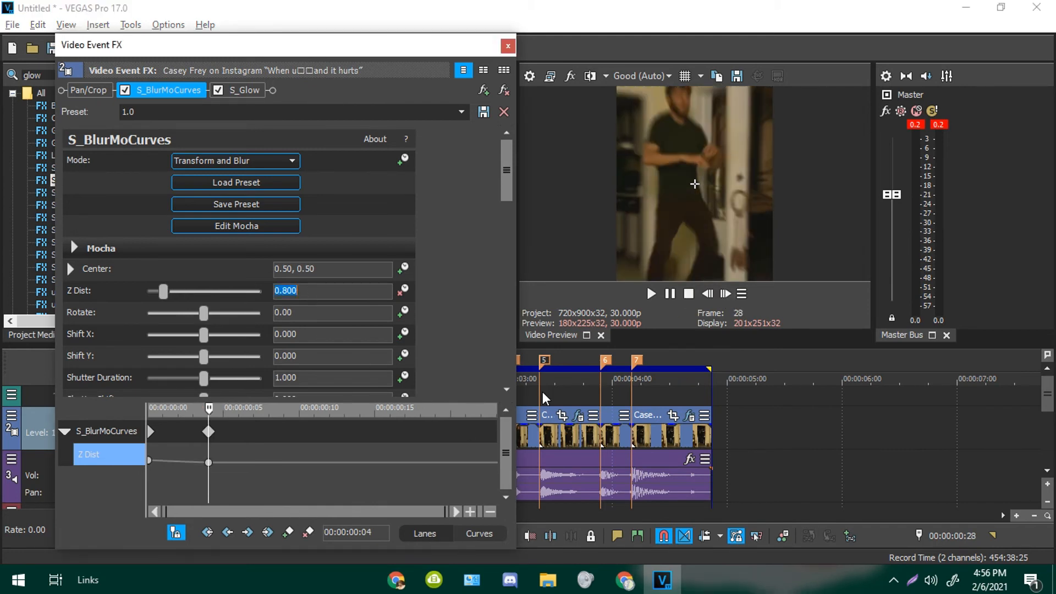
{"action": "left_click", "coordinate": [726, 294]}
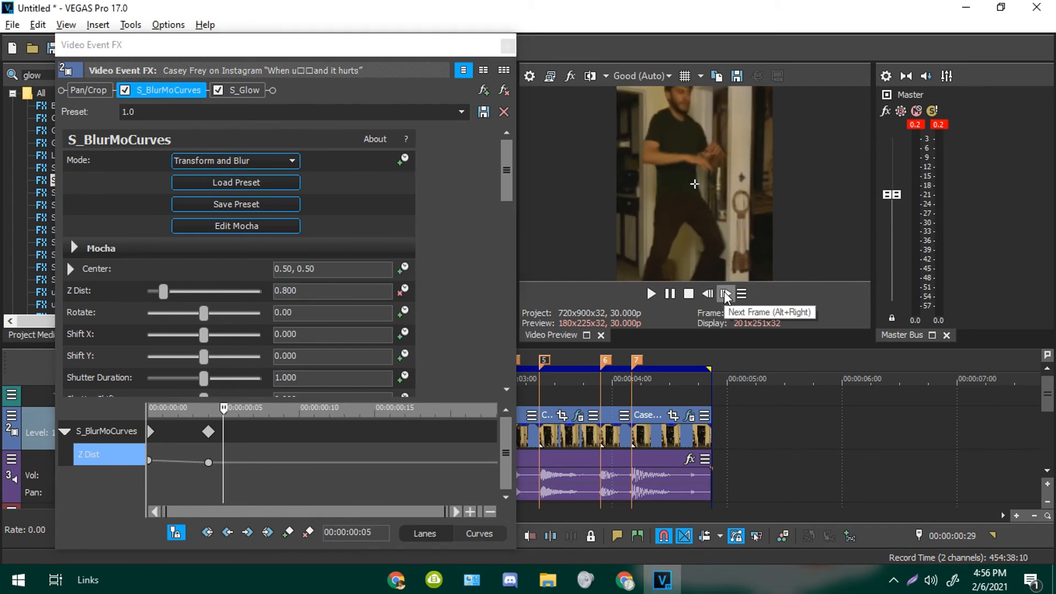
Add a Z Dist keyframe of 1 at frame 5 of the second segment's S_BlurMoCurves
{"action": "double_click", "coordinate": [316, 291]}
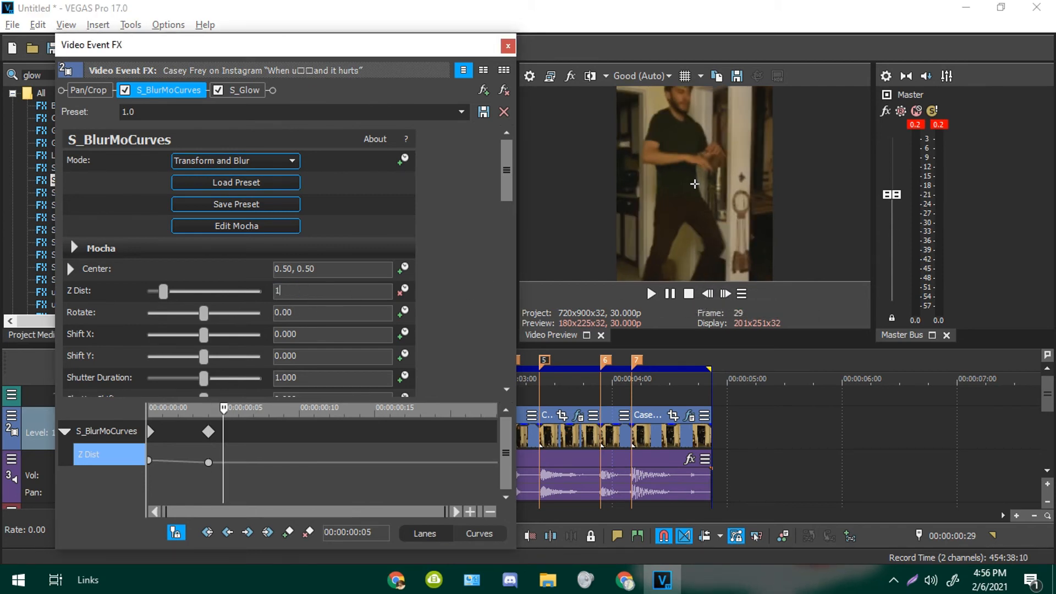
{"action": "type", "text": "1"}
{"action": "key", "text": "Return"}
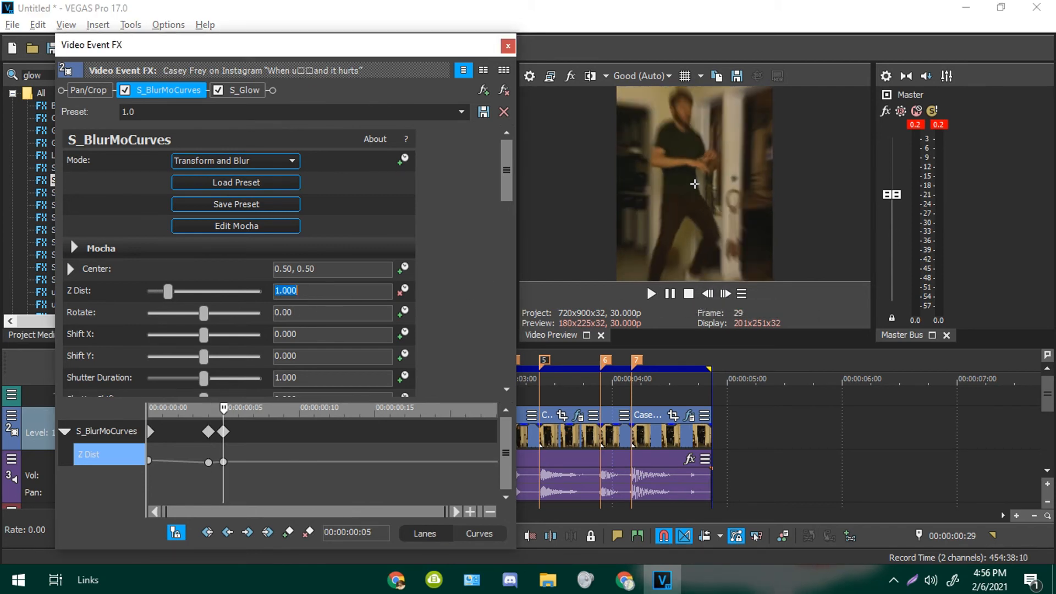
Advance to frame 9 of the second segment and add a Z Dist keyframe of 1.4 there
{"action": "left_click", "coordinate": [729, 292]}
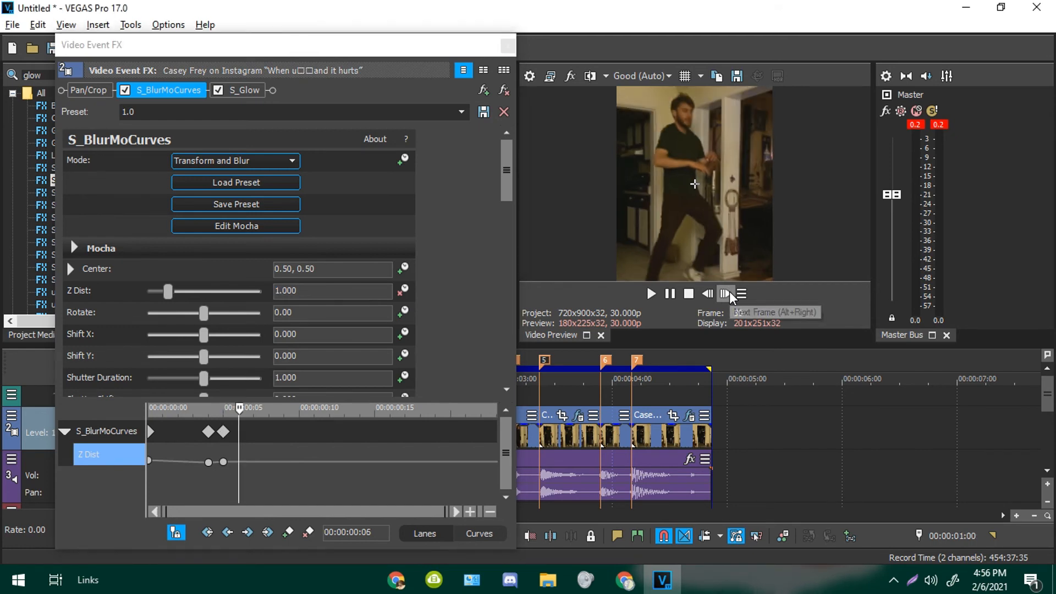
{"action": "left_click", "coordinate": [730, 292]}
{"action": "left_click", "coordinate": [730, 292]}
{"action": "left_click", "coordinate": [721, 297]}
{"action": "left_click_drag", "start_coordinate": [315, 294], "coordinate": [228, 307]}
{"action": "type", "text": "0"}
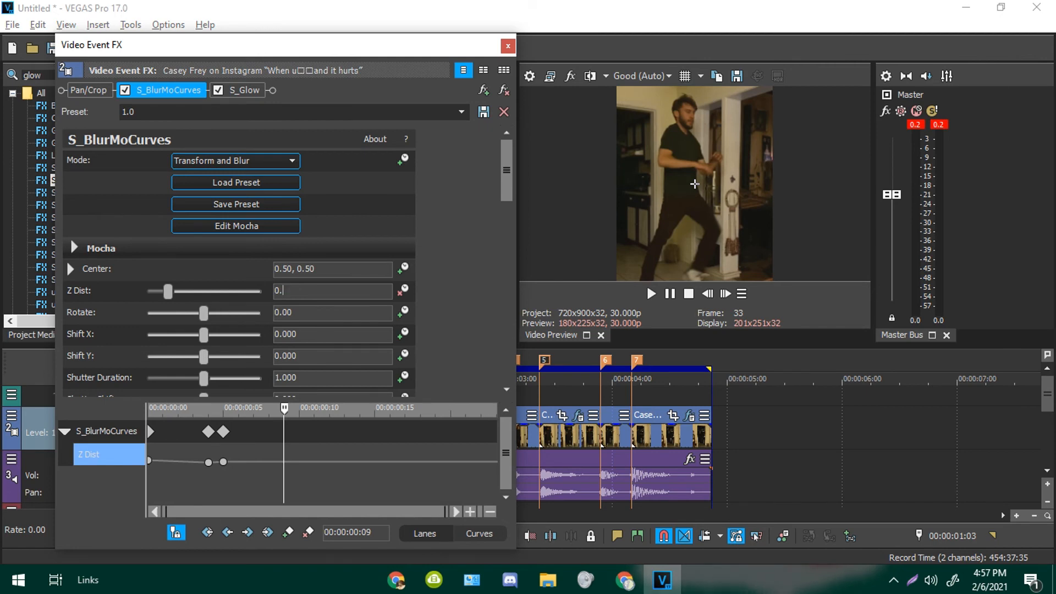
{"action": "type", "text": ".4"}
{"action": "key", "text": "Return"}
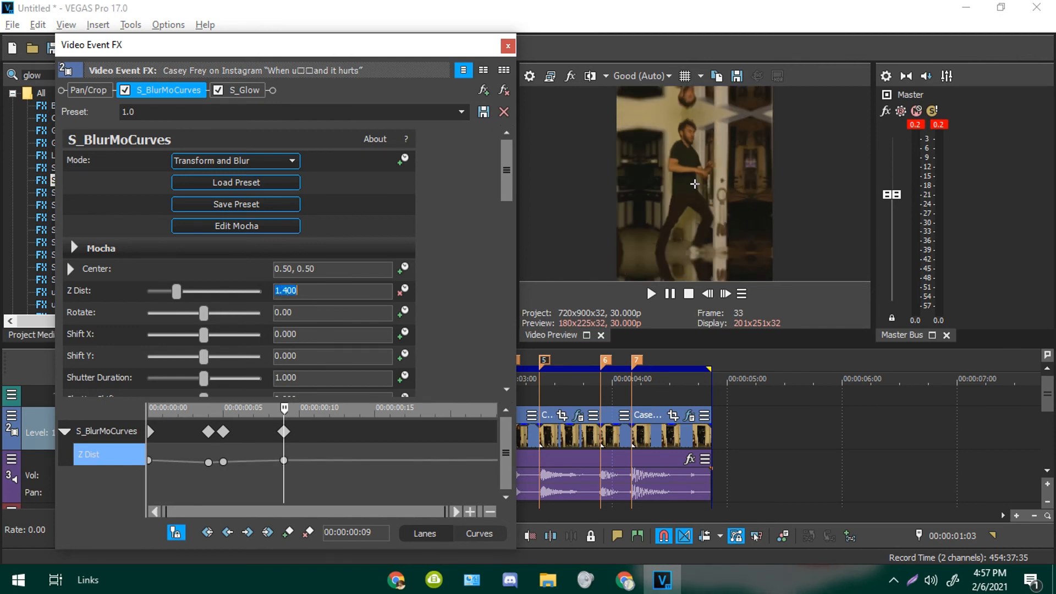
Set the frame 5 Z Dist keyframe to Slow Fade, change the frame 9 keyframe's fade type, and close the effect settings
{"action": "left_click", "coordinate": [223, 462]}
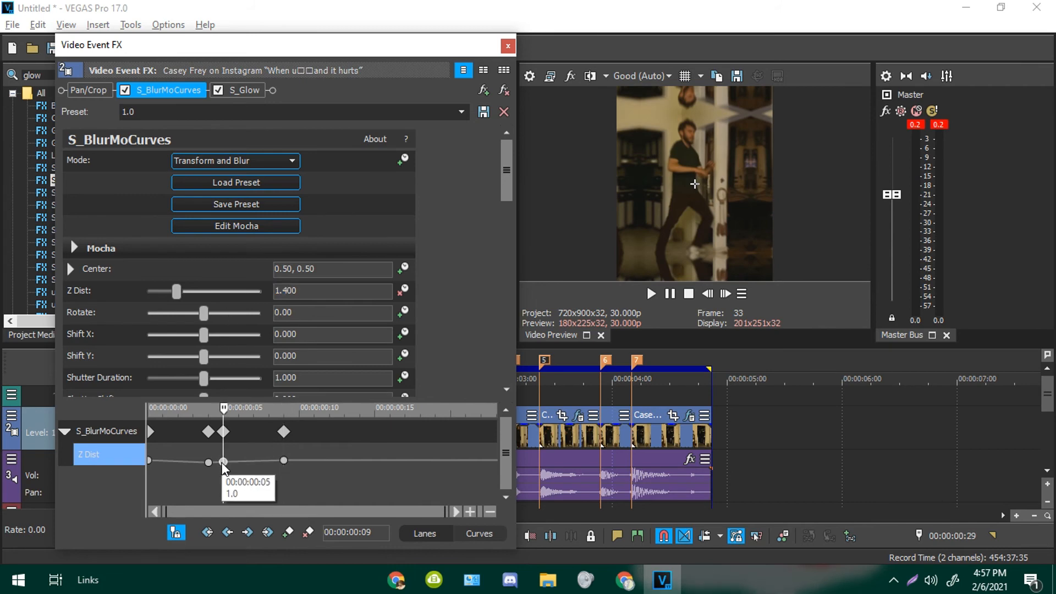
{"action": "right_click", "coordinate": [222, 462]}
{"action": "left_click", "coordinate": [275, 377]}
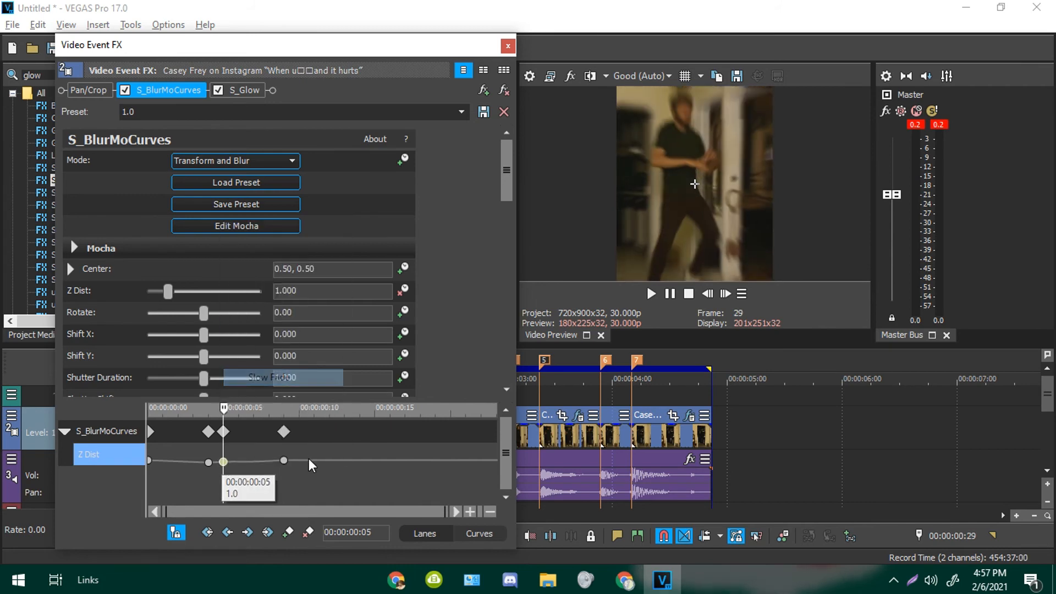
{"action": "left_click", "coordinate": [283, 461]}
{"action": "right_click", "coordinate": [283, 461]}
{"action": "left_click", "coordinate": [329, 375]}
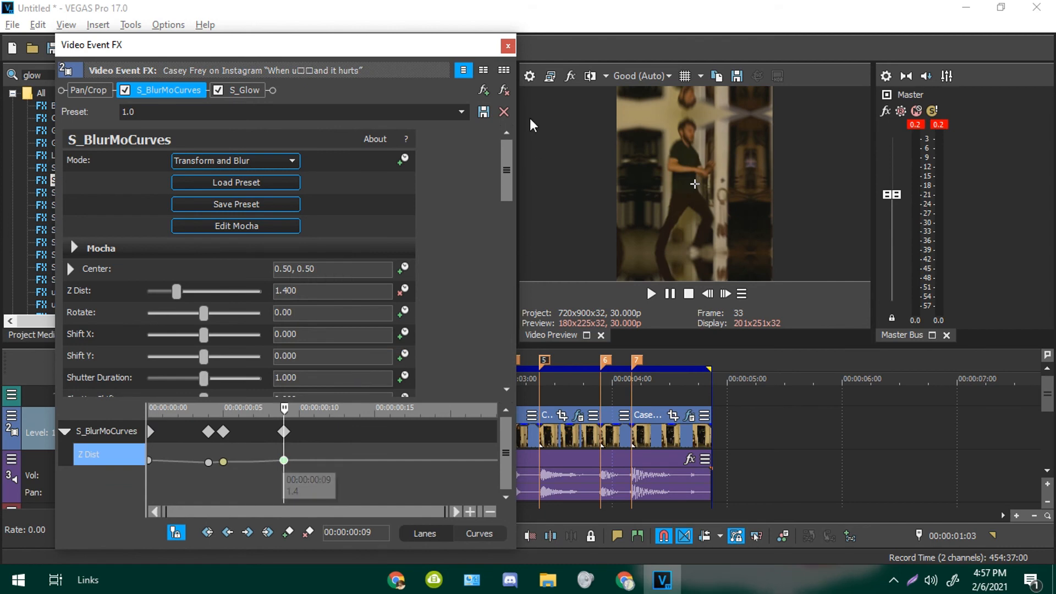
{"action": "left_click", "coordinate": [507, 48]}
Move the last S_BlurMoCurves keyframe of the segment starting at marker 7 to the segment's end, then close the effect settings
{"action": "left_click_drag", "start_coordinate": [297, 432], "coordinate": [518, 352]}
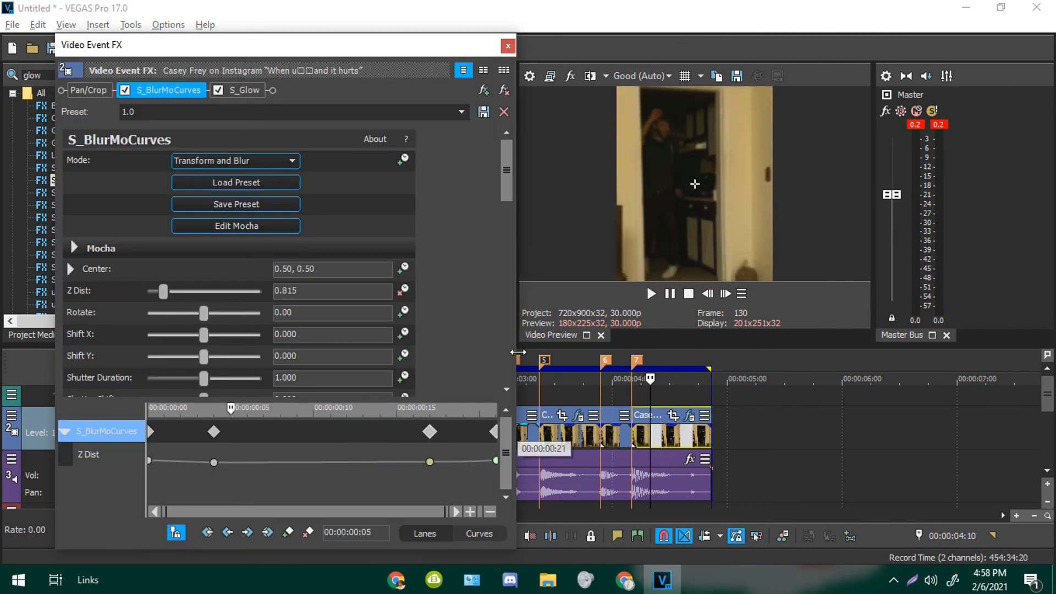
{"action": "left_click", "coordinate": [507, 46]}
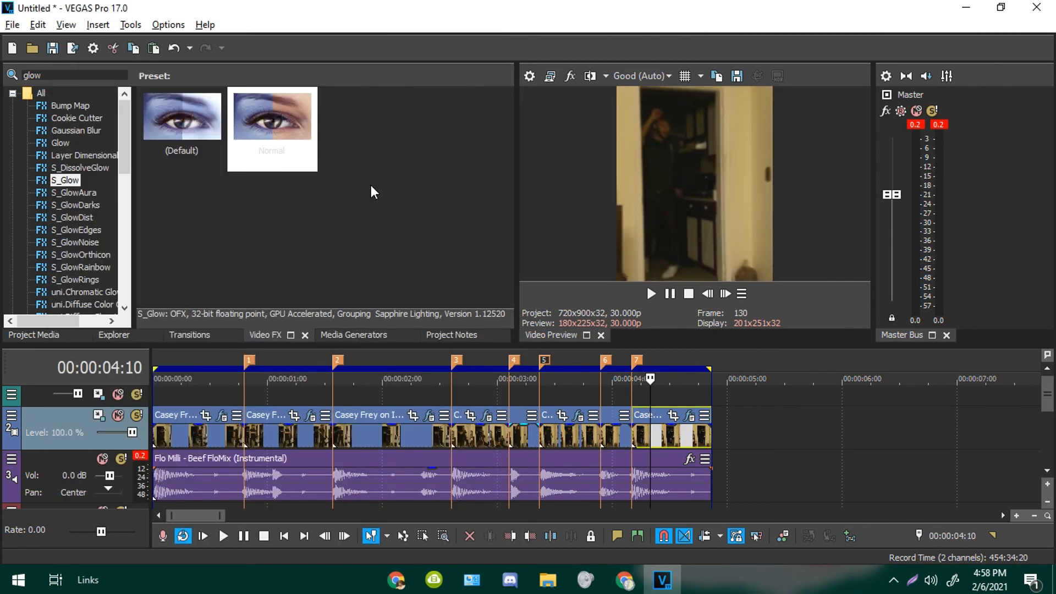
Play the edit from the start of the timeline to review the zoom transitions, then stop playback
{"action": "left_click", "coordinate": [160, 441]}
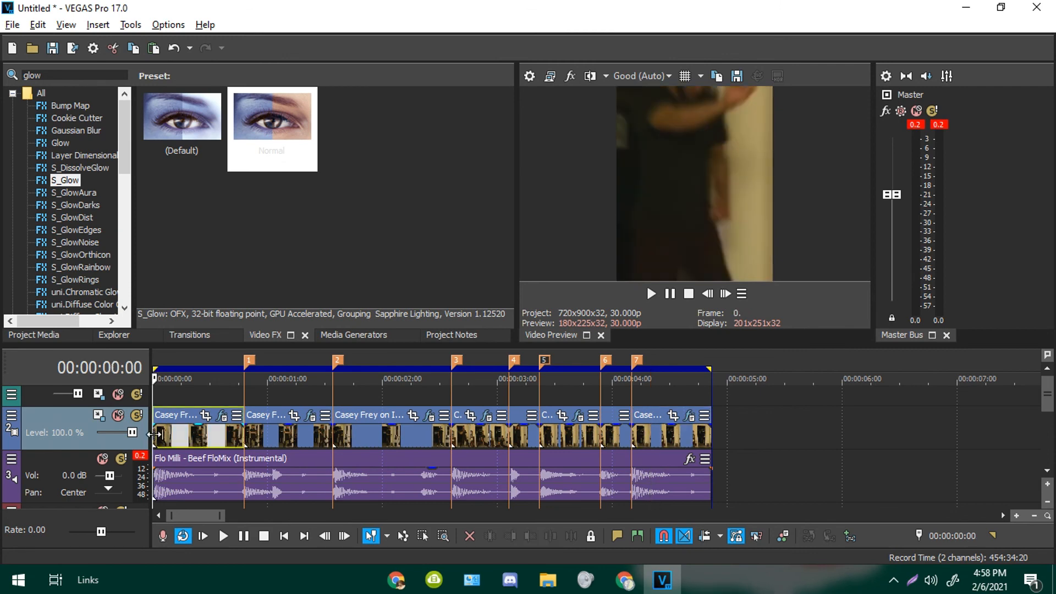
{"action": "key", "text": "space"}
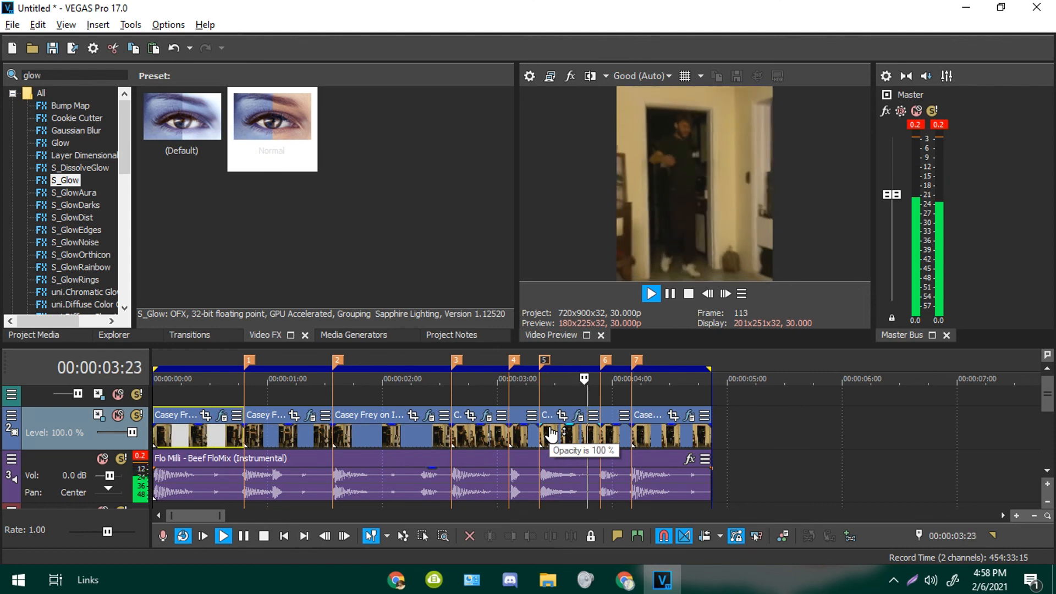
{"action": "key", "text": "space"}
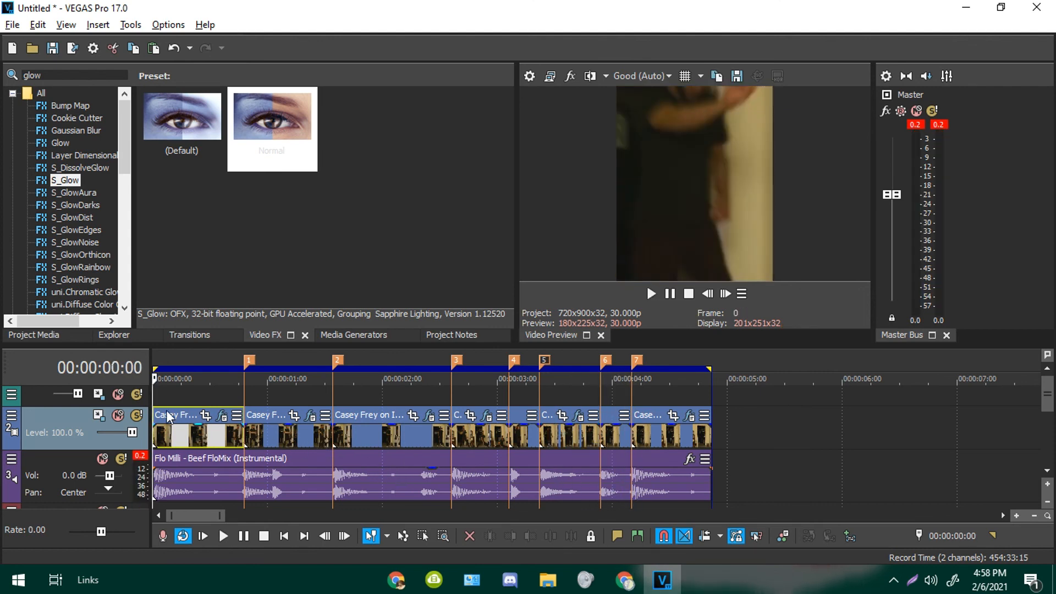